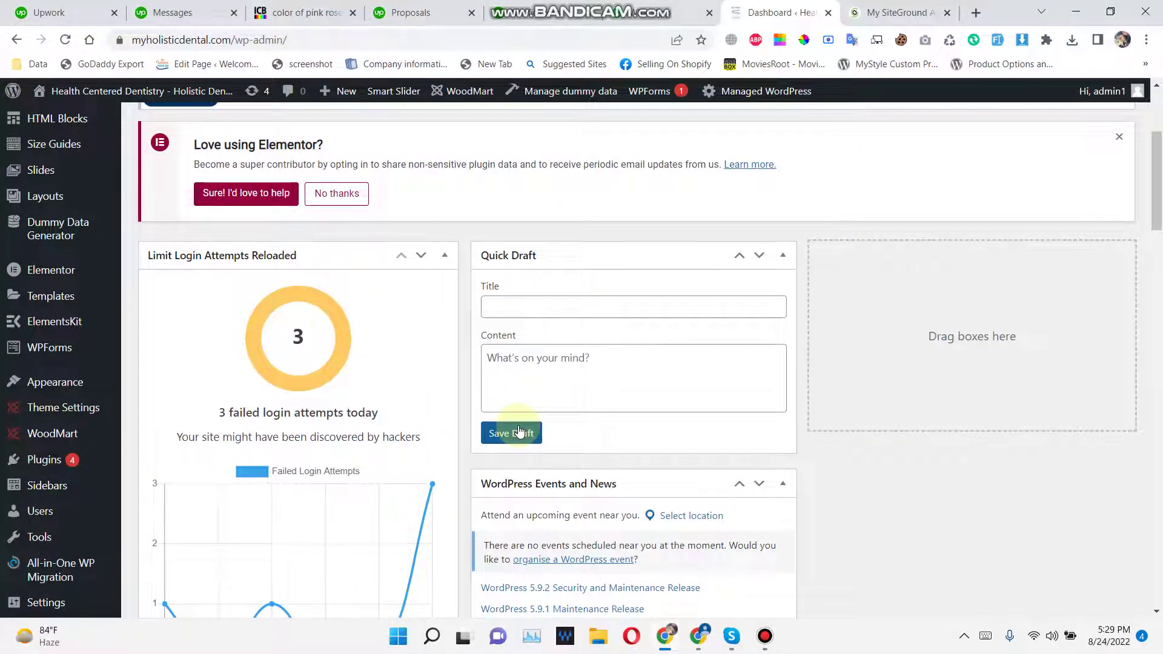
Open All Posts and scroll through the eight published posts, all Uncategorised.
{"action": "scroll", "coordinate": [790, 468], "scroll_direction": "up", "scroll_amount": 4}
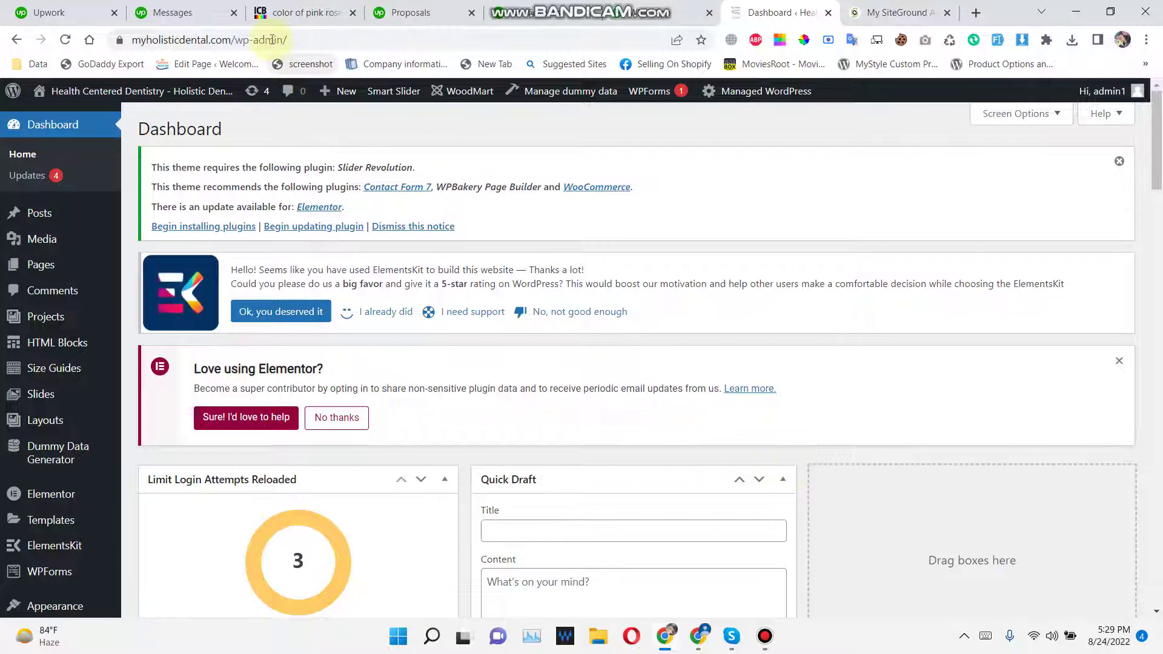
{"action": "mouse_move", "coordinate": [40, 208]}
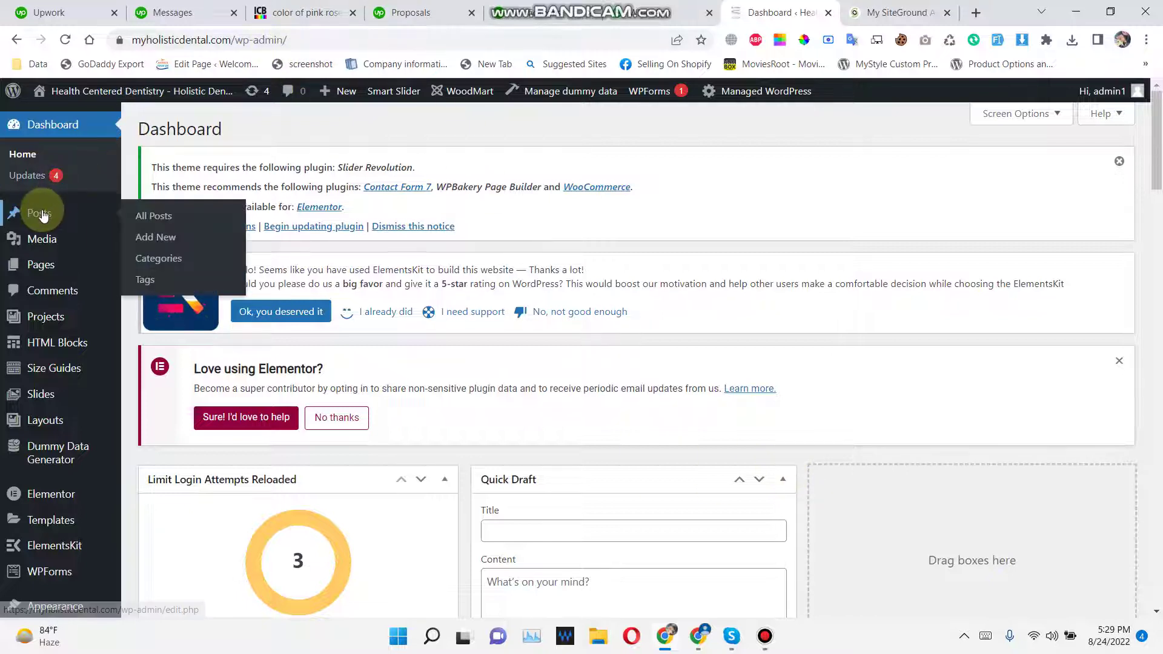
{"action": "left_click", "coordinate": [156, 220]}
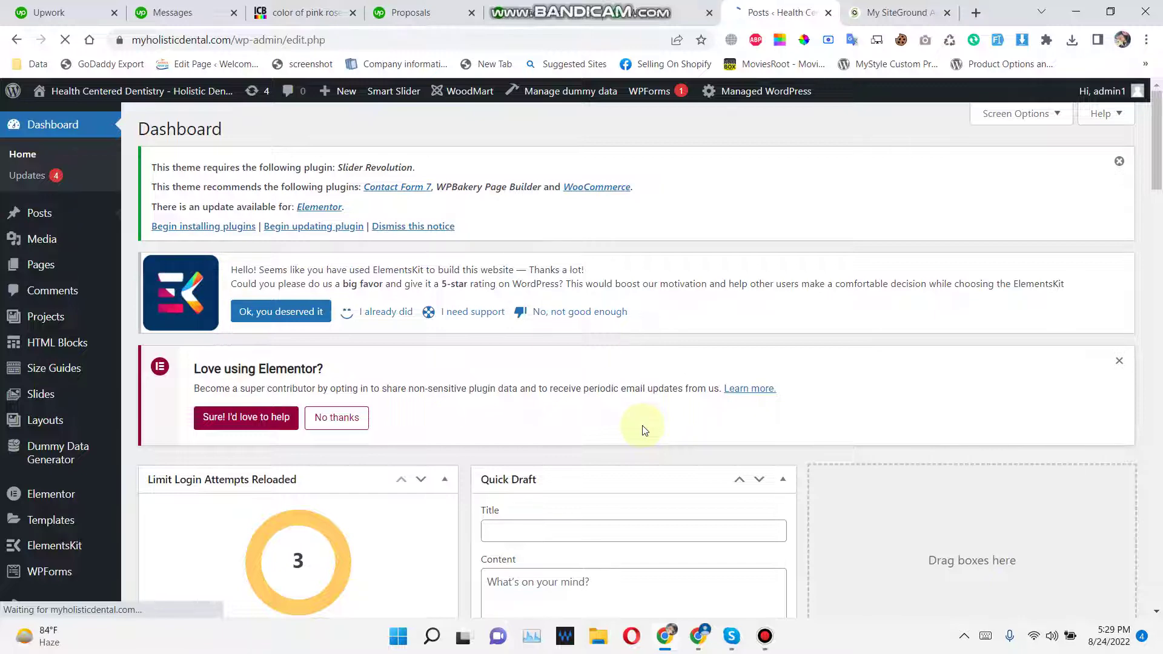
{"action": "scroll", "coordinate": [643, 430], "scroll_direction": "down", "scroll_amount": 5}
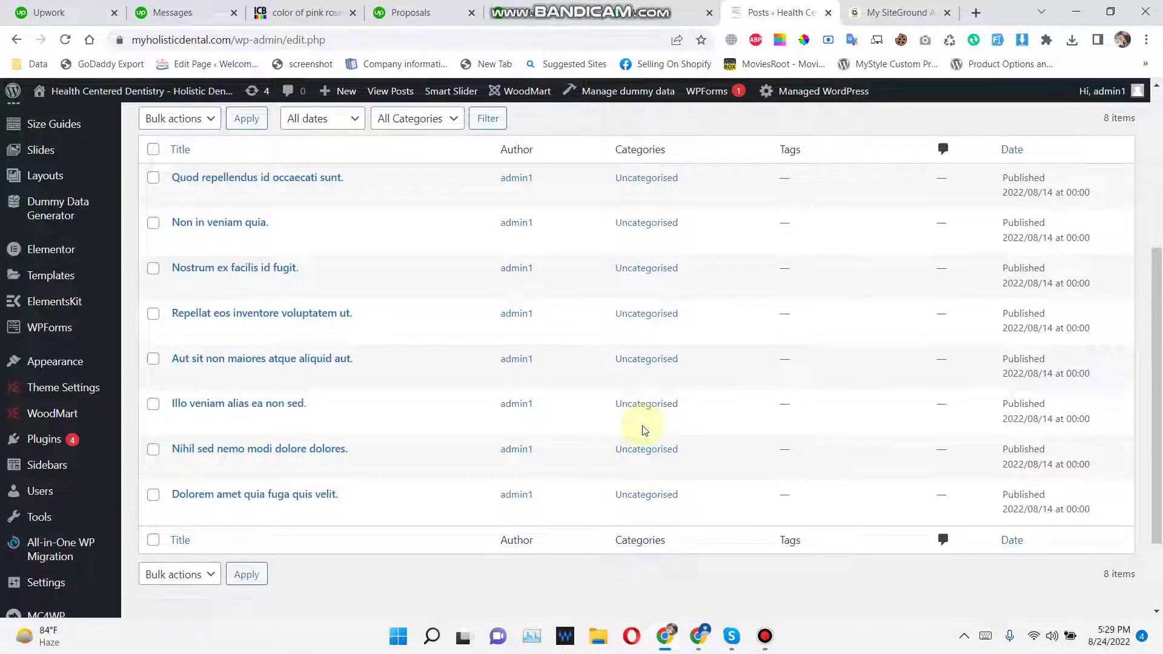
{"action": "scroll", "coordinate": [644, 430], "scroll_direction": "up", "scroll_amount": 2}
{"action": "scroll", "coordinate": [644, 430], "scroll_direction": "up", "scroll_amount": 2}
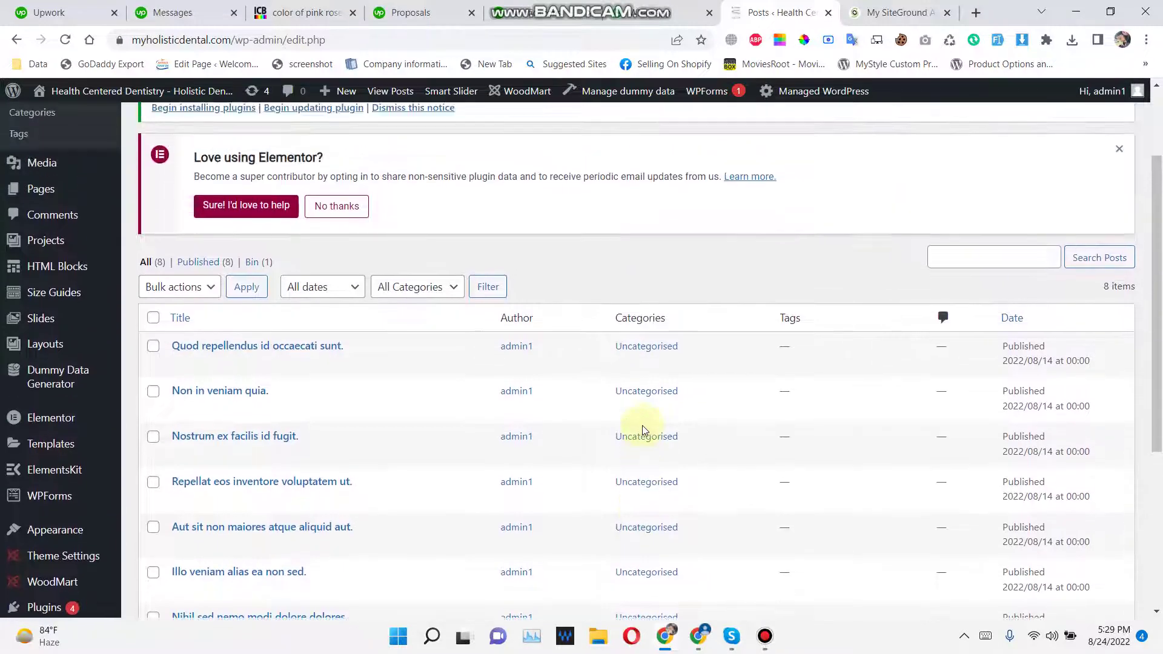
{"action": "scroll", "coordinate": [638, 428], "scroll_direction": "down", "scroll_amount": 3}
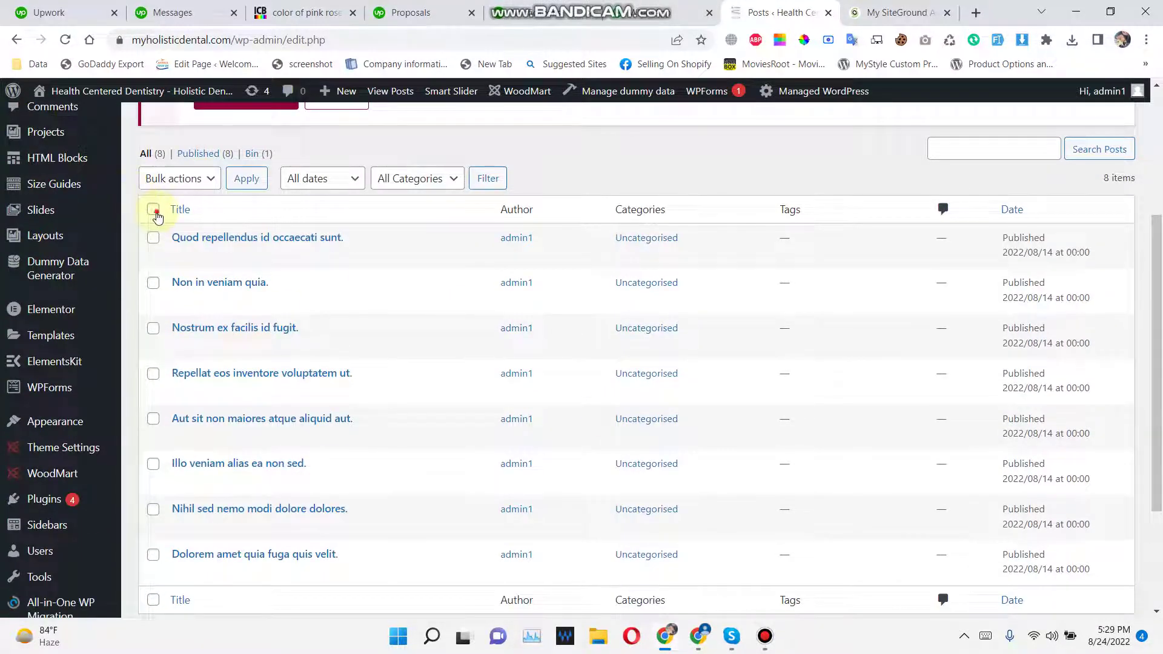
{"action": "scroll", "coordinate": [371, 416], "scroll_direction": "down", "scroll_amount": 3}
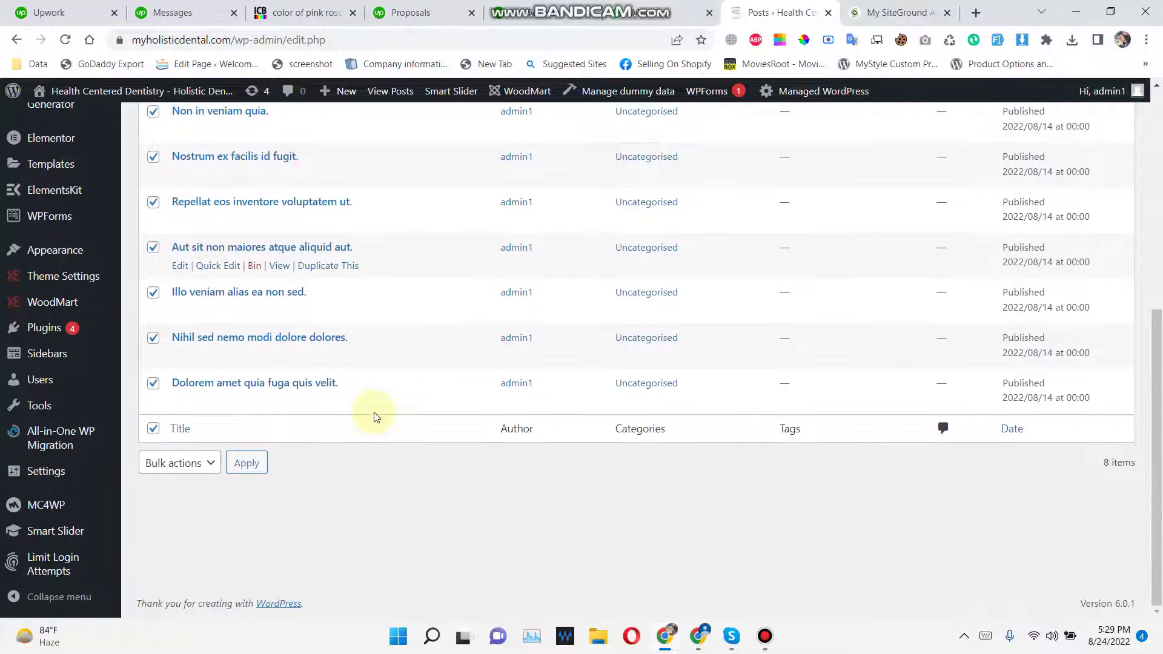
{"action": "scroll", "coordinate": [371, 416], "scroll_direction": "up", "scroll_amount": 6}
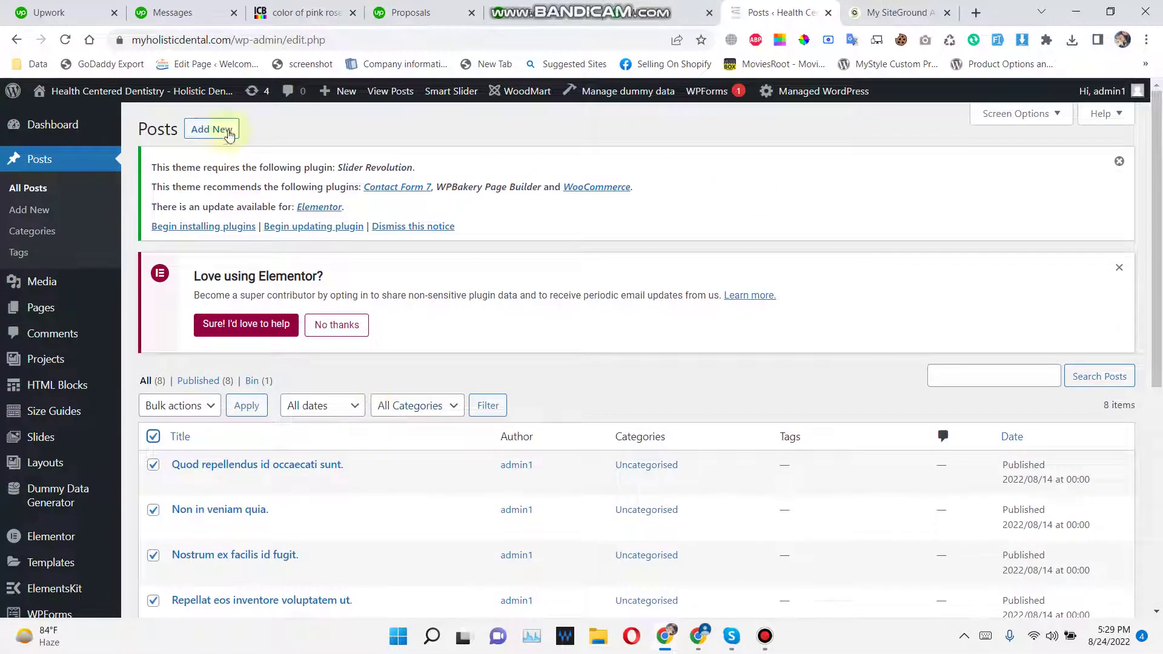
Start a new blog post and dismiss the block editor welcome tour.
{"action": "left_click", "coordinate": [227, 133]}
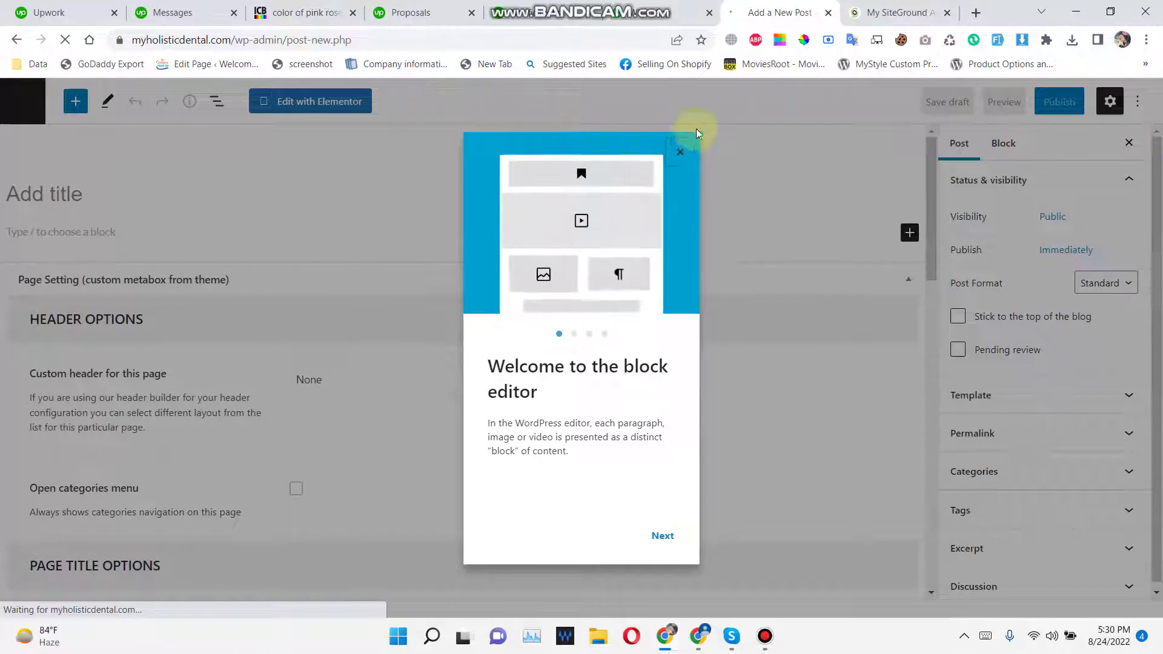
{"action": "left_click", "coordinate": [681, 150]}
{"action": "left_click", "coordinate": [50, 195]}
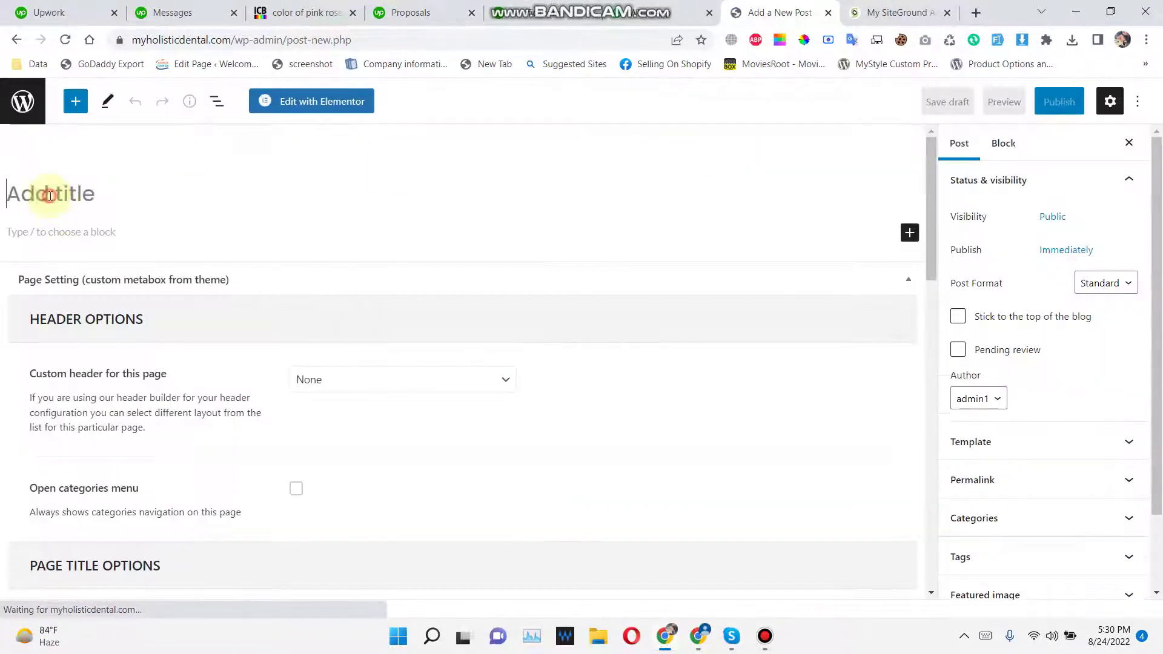
From the post body's paragraph, open the full block library and browse it.
{"action": "left_click", "coordinate": [137, 238]}
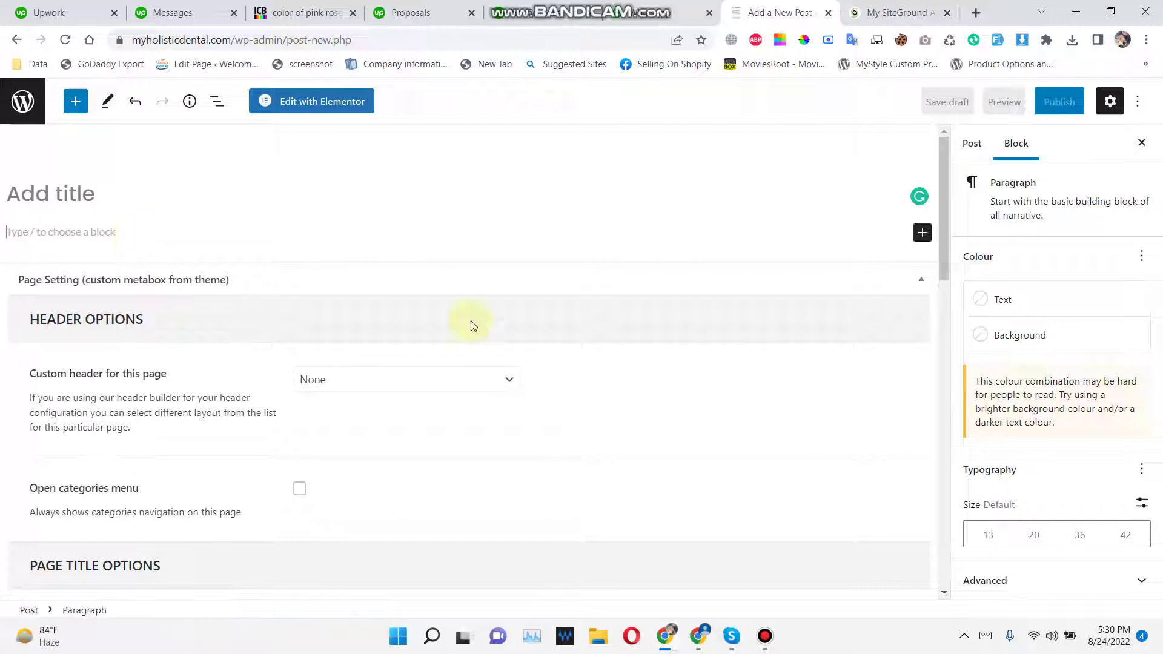
{"action": "left_click", "coordinate": [922, 240]}
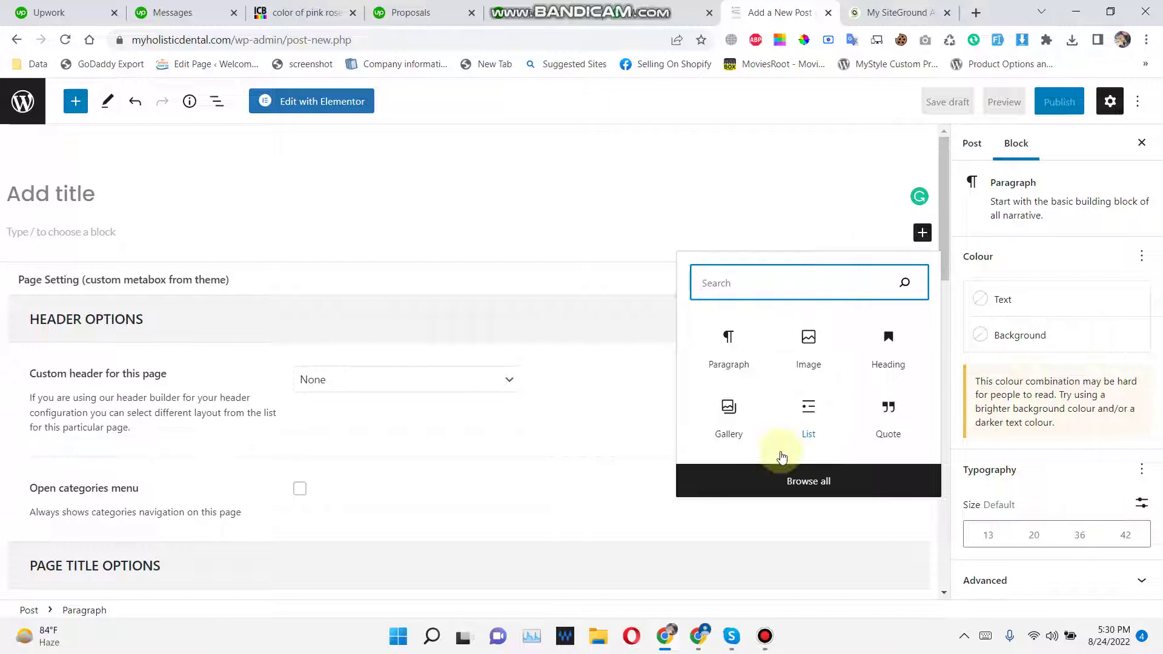
{"action": "left_click", "coordinate": [852, 483]}
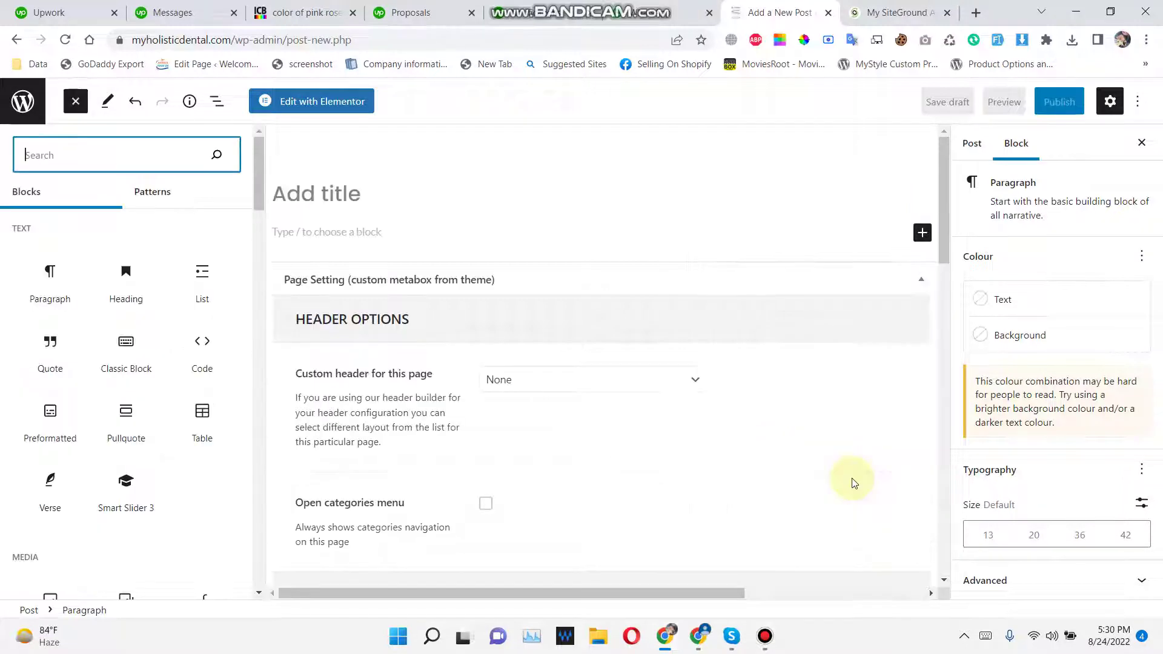
{"action": "scroll", "coordinate": [100, 376], "scroll_direction": "down", "scroll_amount": 1}
{"action": "scroll", "coordinate": [99, 376], "scroll_direction": "down", "scroll_amount": 12}
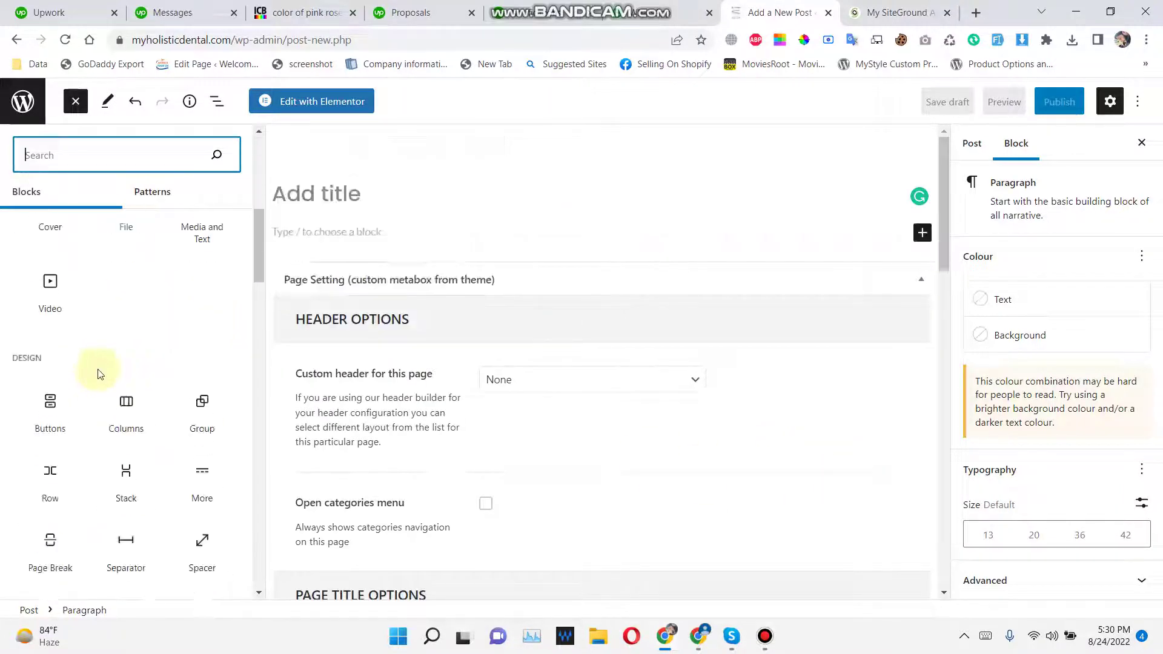
{"action": "scroll", "coordinate": [98, 371], "scroll_direction": "down", "scroll_amount": 3}
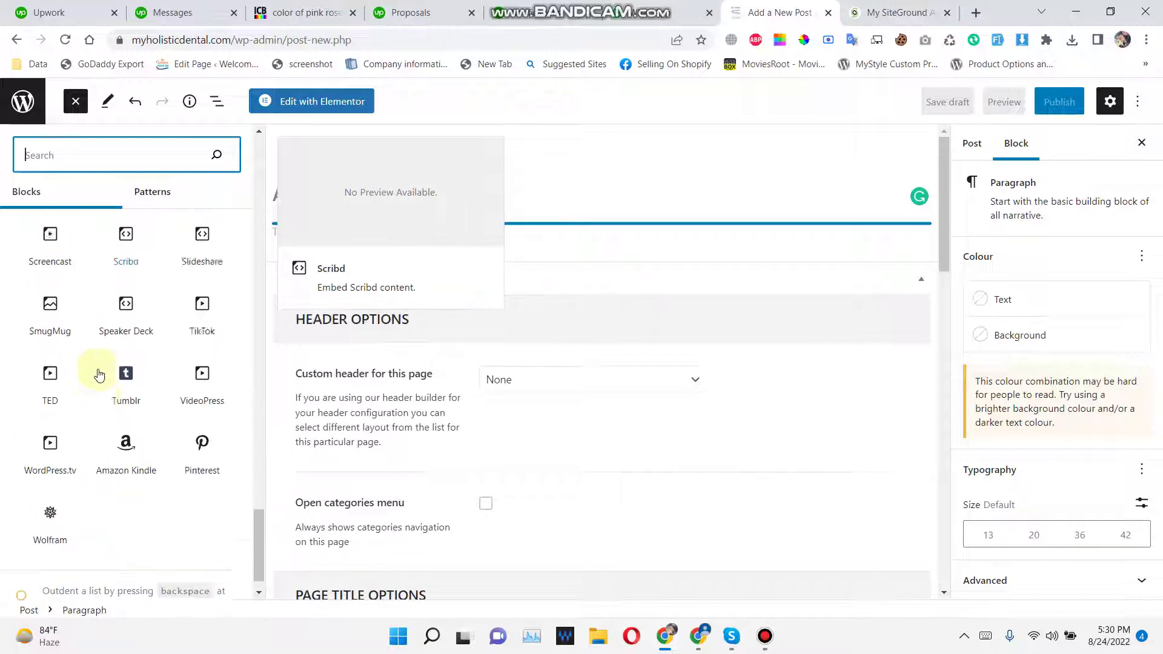
{"action": "scroll", "coordinate": [99, 372], "scroll_direction": "up", "scroll_amount": 15}
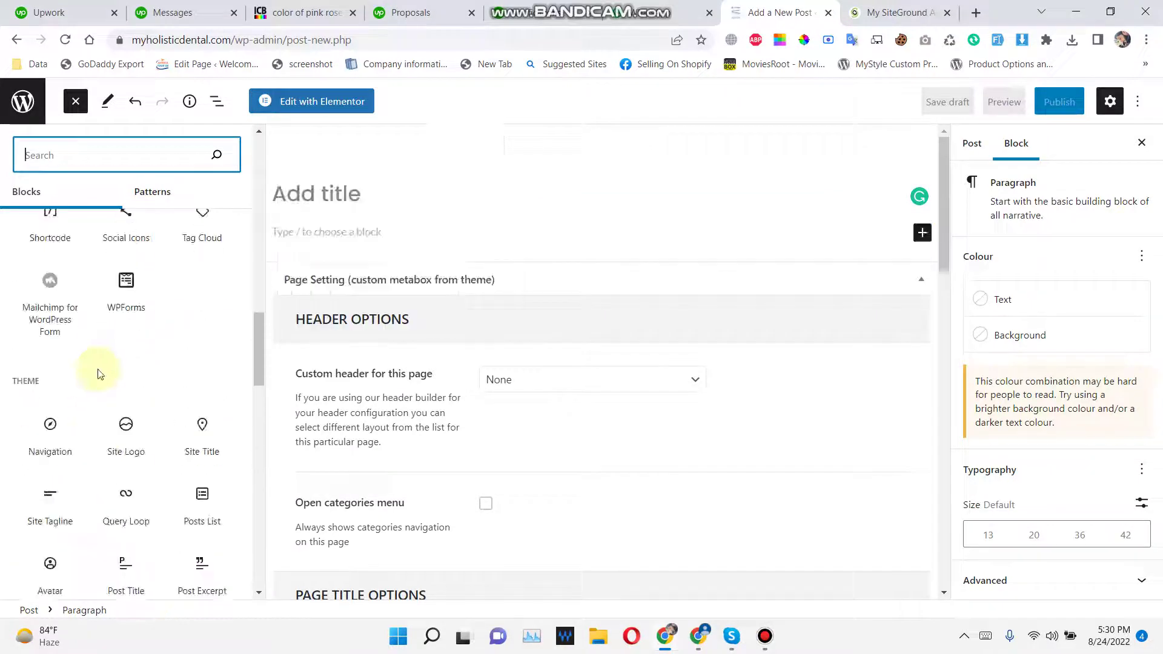
Show the post settings and expand its Categories panel.
{"action": "left_click", "coordinate": [964, 151]}
{"action": "scroll", "coordinate": [1072, 358], "scroll_direction": "down", "scroll_amount": 1}
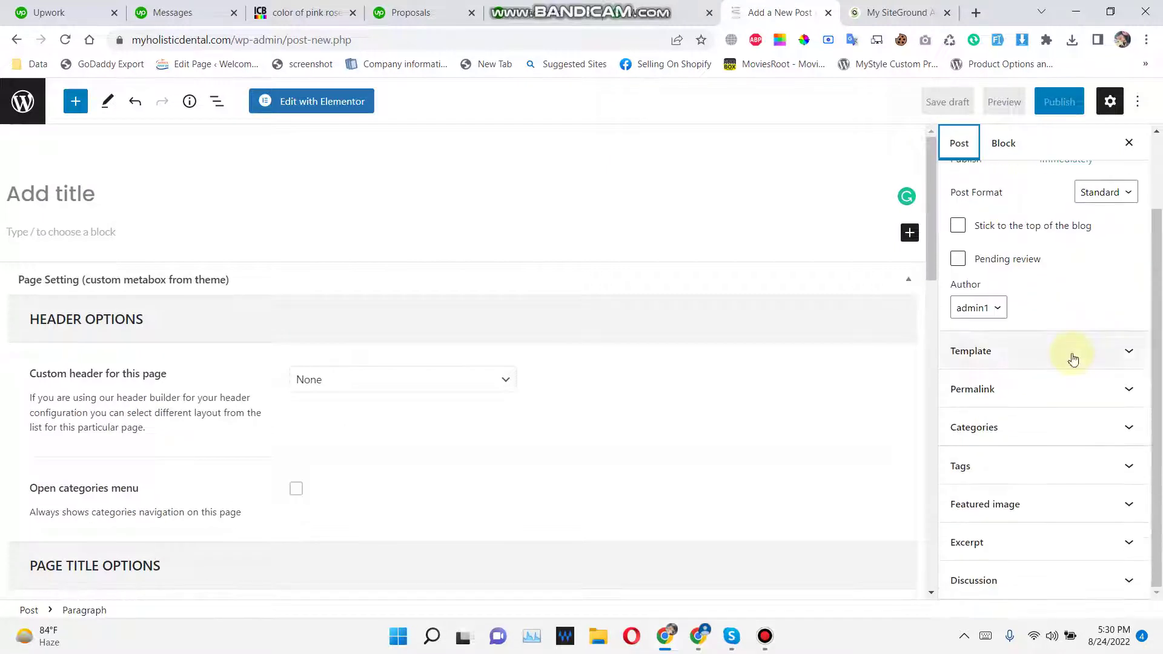
{"action": "left_click", "coordinate": [1034, 437]}
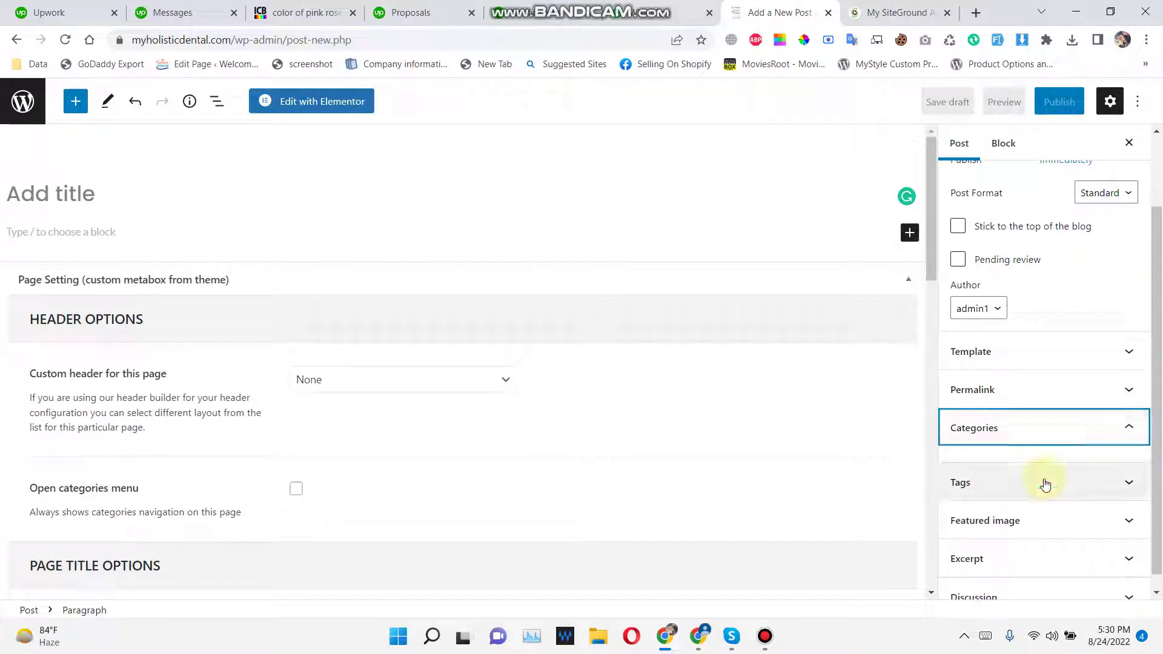
Leave the editor without saving the post and go to Posts › Categories.
{"action": "left_click", "coordinate": [34, 91]}
{"action": "left_click", "coordinate": [654, 124]}
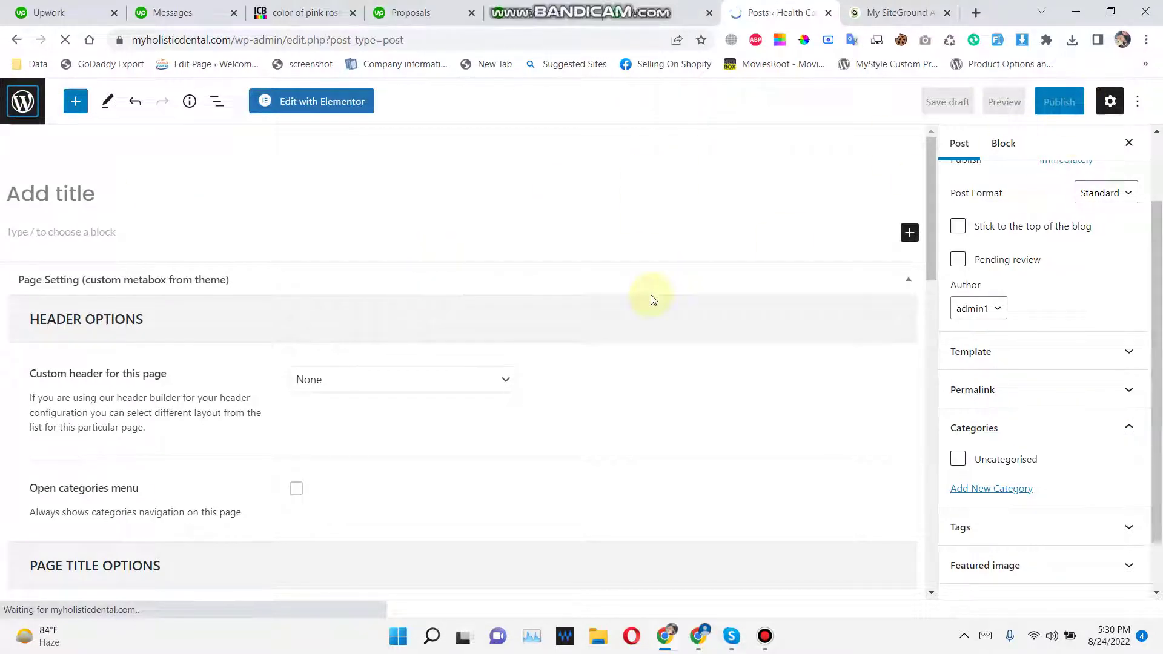
{"action": "scroll", "coordinate": [591, 344], "scroll_direction": "down", "scroll_amount": 1}
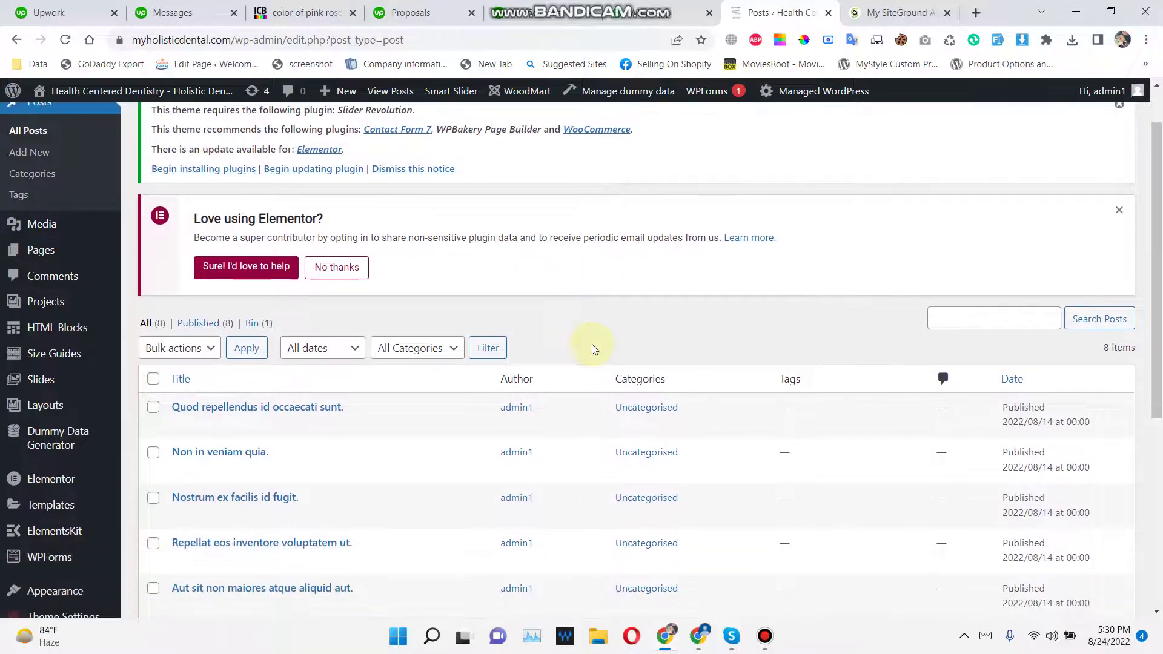
{"action": "left_click", "coordinate": [56, 179]}
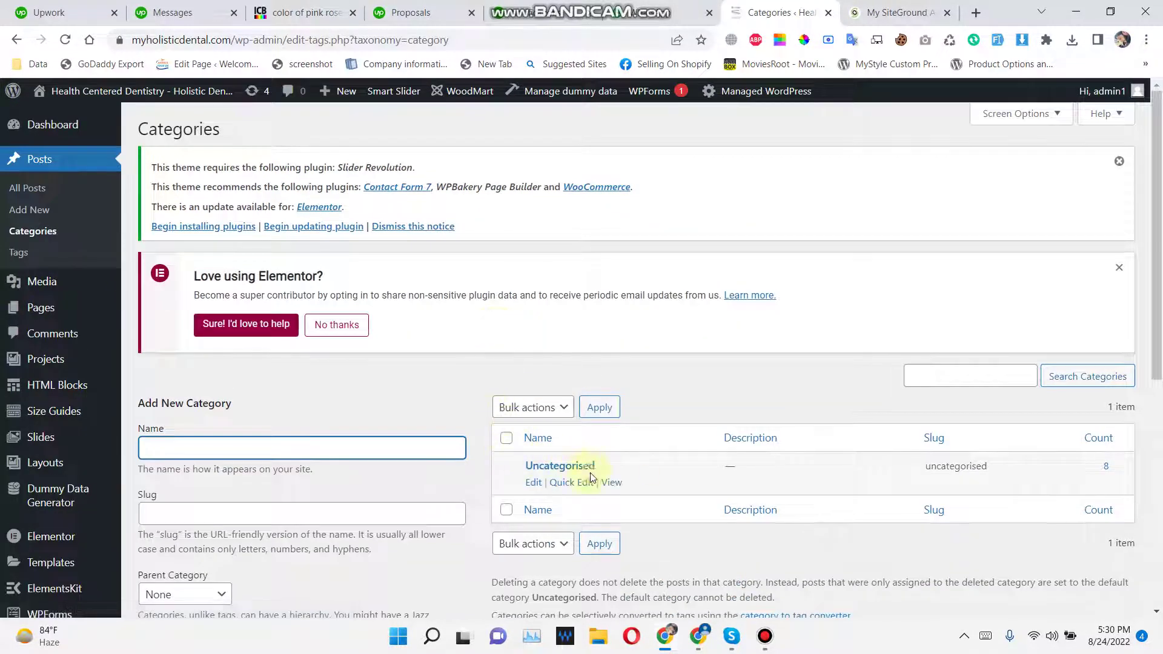
Glance at the Slides list, then return to the All Posts list.
{"action": "scroll", "coordinate": [680, 467], "scroll_direction": "down", "scroll_amount": 3}
{"action": "left_click", "coordinate": [106, 267]}
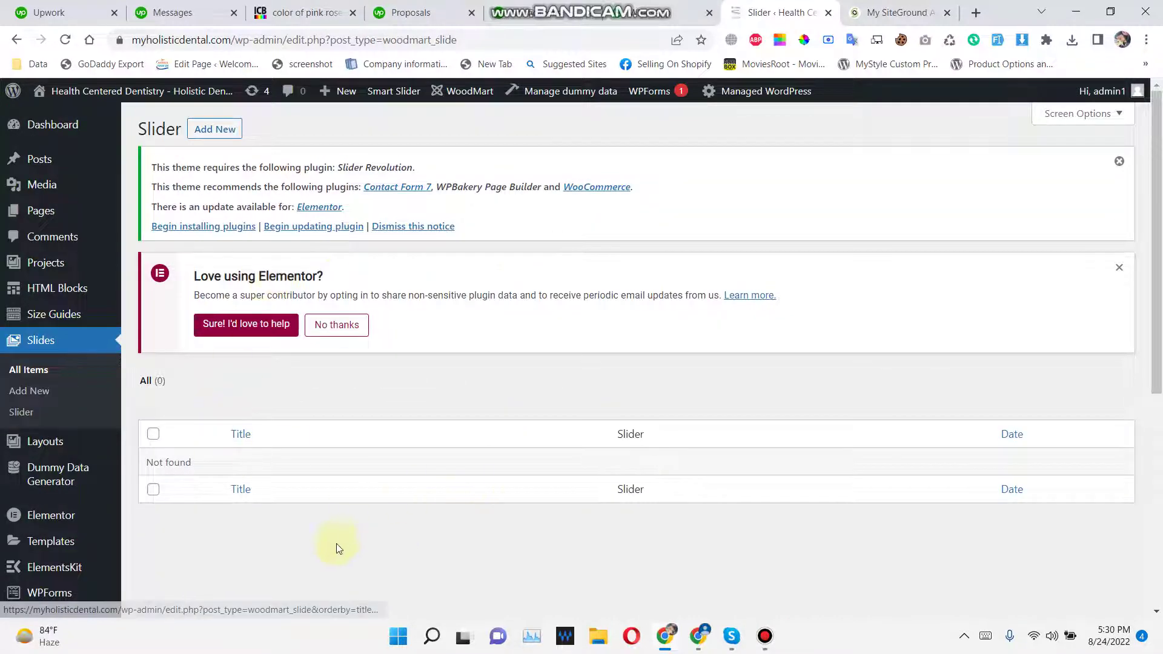
{"action": "scroll", "coordinate": [540, 470], "scroll_direction": "down", "scroll_amount": 1}
{"action": "mouse_move", "coordinate": [12, 202]}
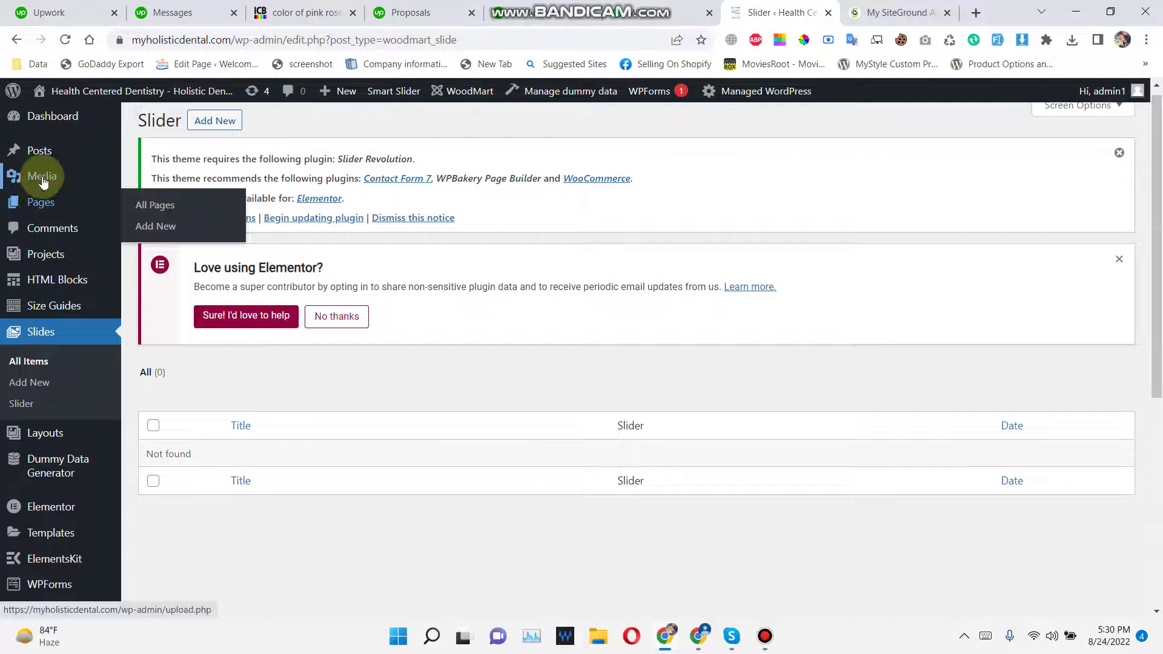
{"action": "mouse_move", "coordinate": [28, 152]}
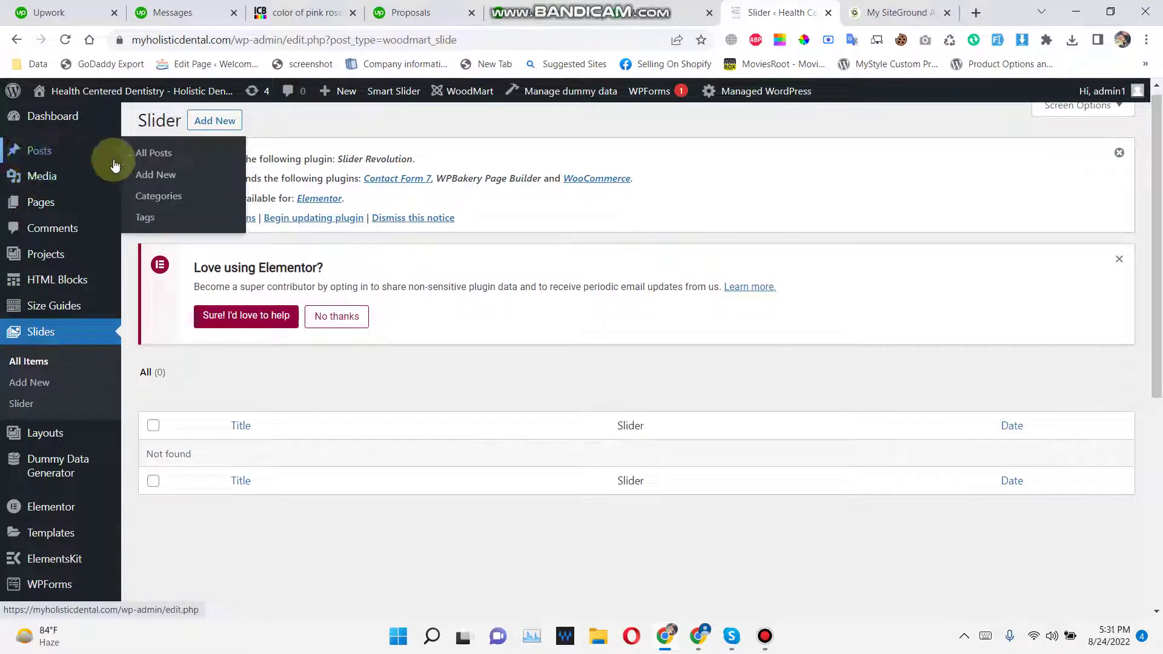
{"action": "left_click", "coordinate": [159, 155]}
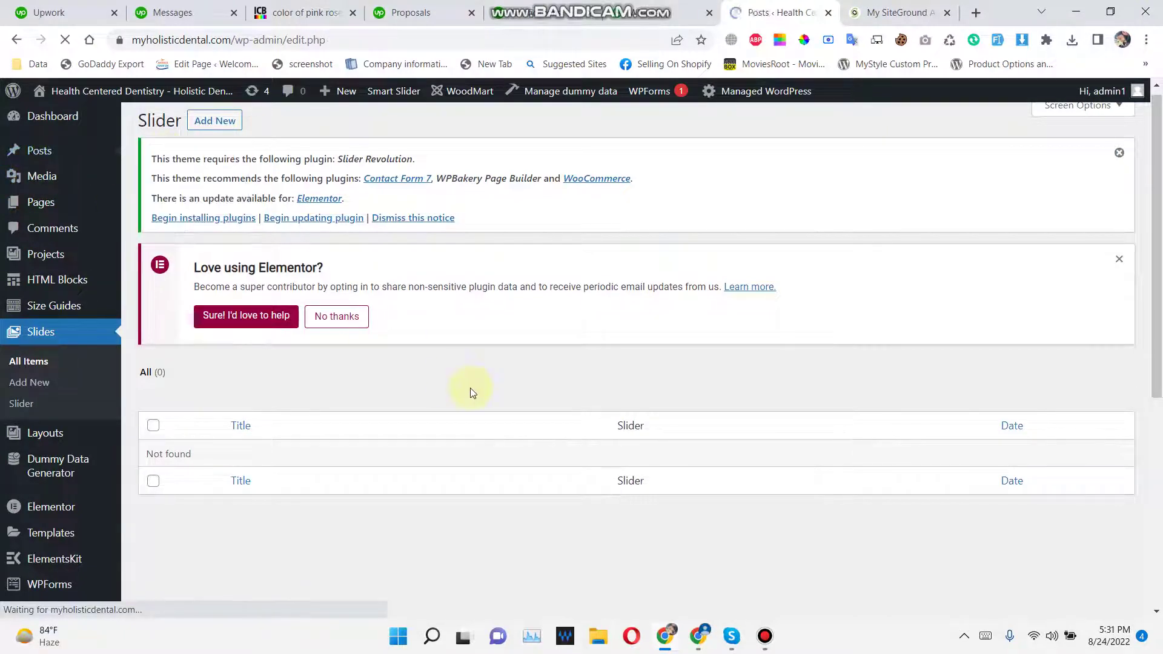
{"action": "scroll", "coordinate": [722, 382], "scroll_direction": "down", "scroll_amount": 3}
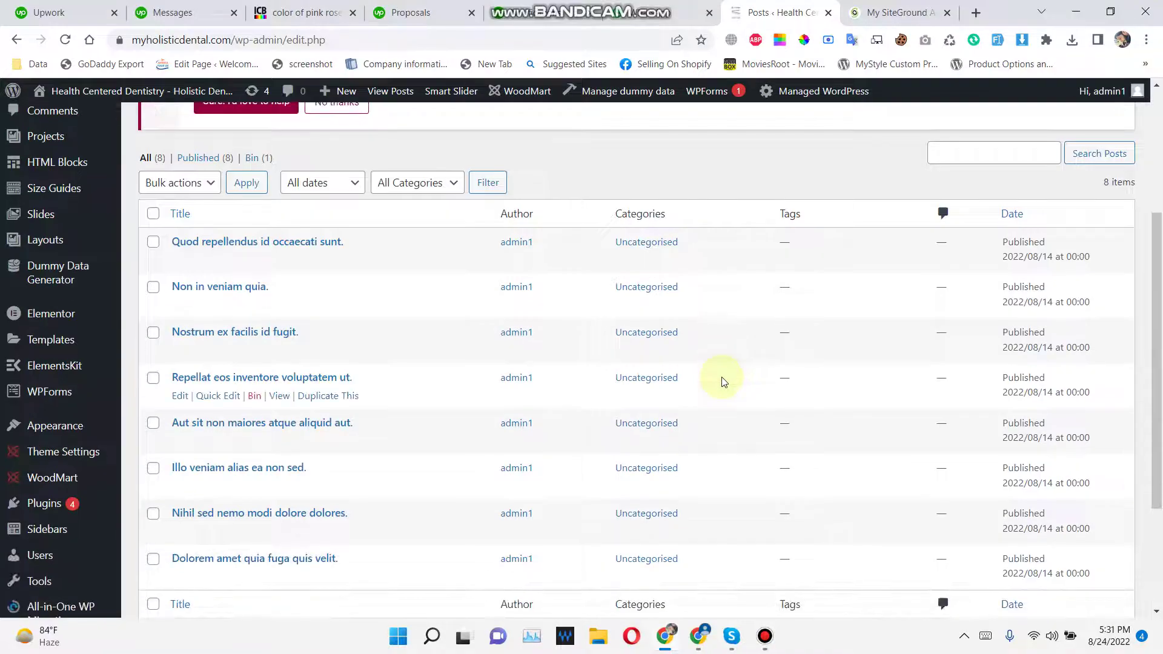
{"action": "scroll", "coordinate": [722, 381], "scroll_direction": "down", "scroll_amount": 3}
{"action": "scroll", "coordinate": [722, 382], "scroll_direction": "up", "scroll_amount": 7}
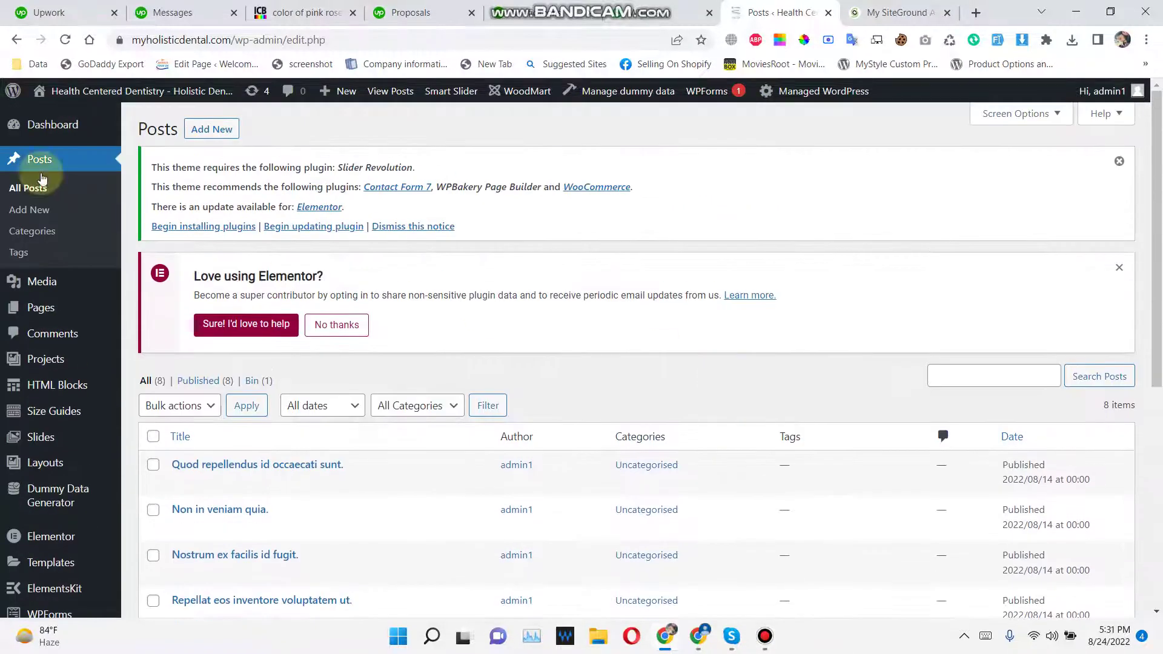
Open Posts › Categories, reloading after the 503 error, to reach the Add New Category form.
{"action": "left_click", "coordinate": [32, 232]}
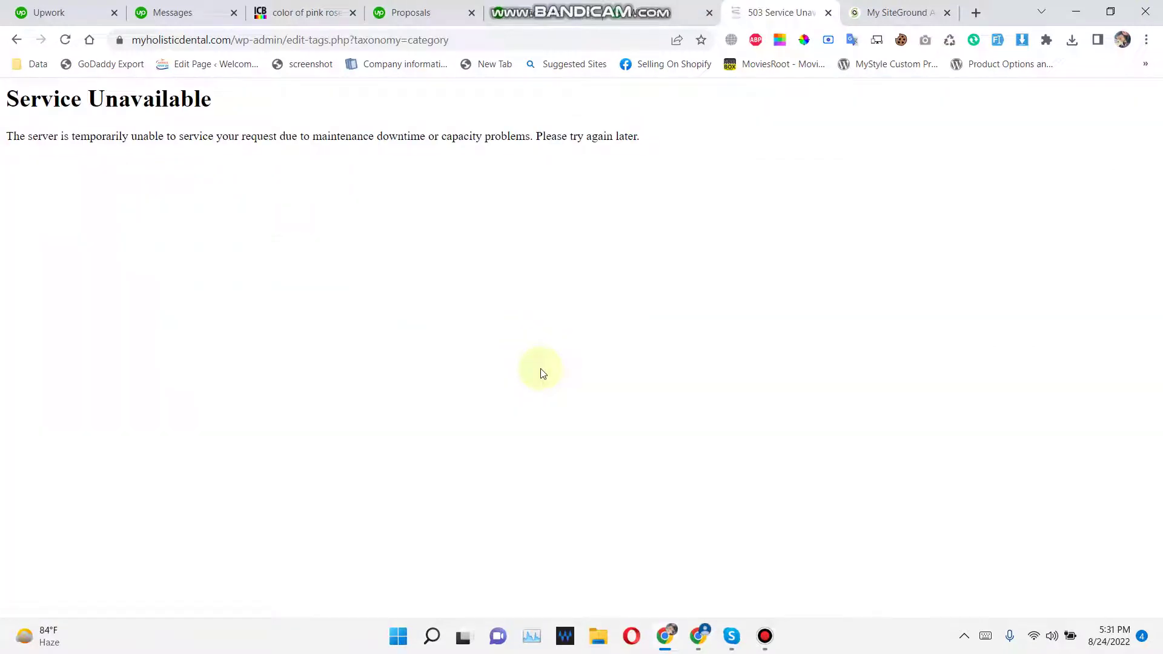
{"action": "left_click", "coordinate": [65, 40]}
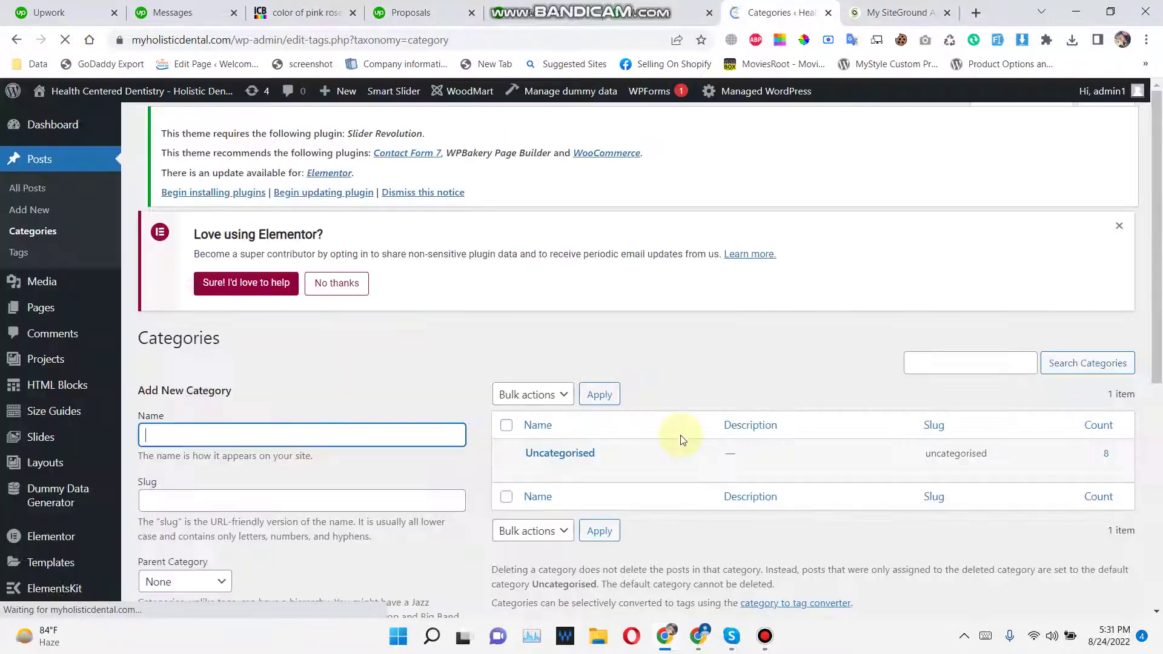
{"action": "scroll", "coordinate": [642, 424], "scroll_direction": "down", "scroll_amount": 4}
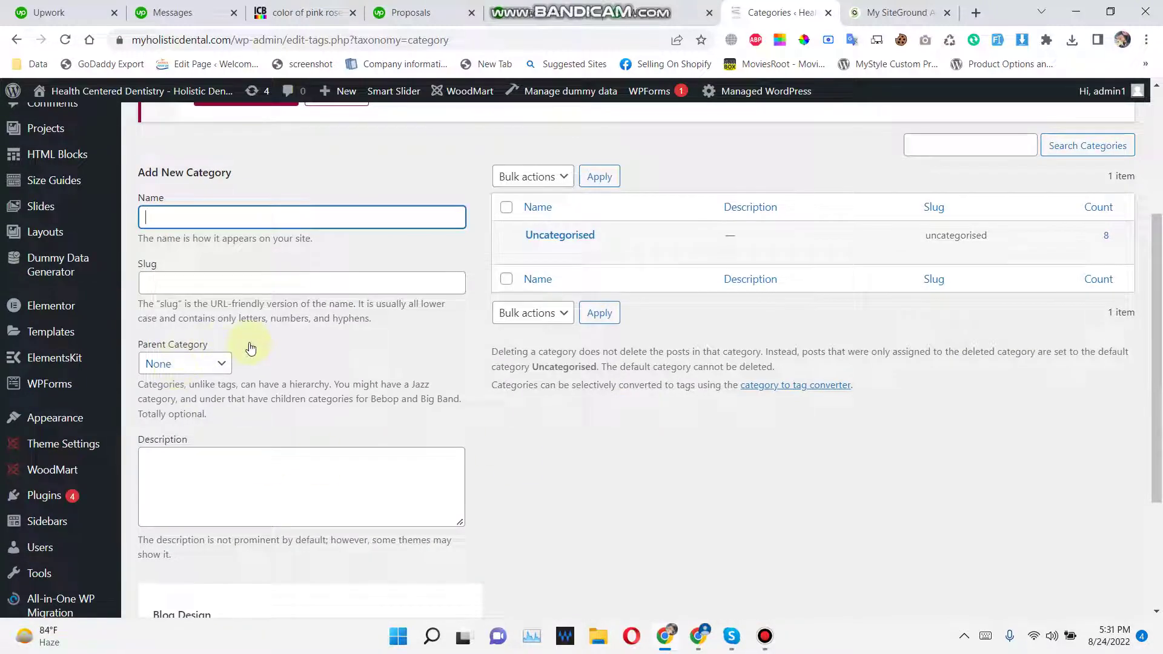
{"action": "scroll", "coordinate": [249, 343], "scroll_direction": "up", "scroll_amount": 4}
{"action": "scroll", "coordinate": [249, 342], "scroll_direction": "down", "scroll_amount": 5}
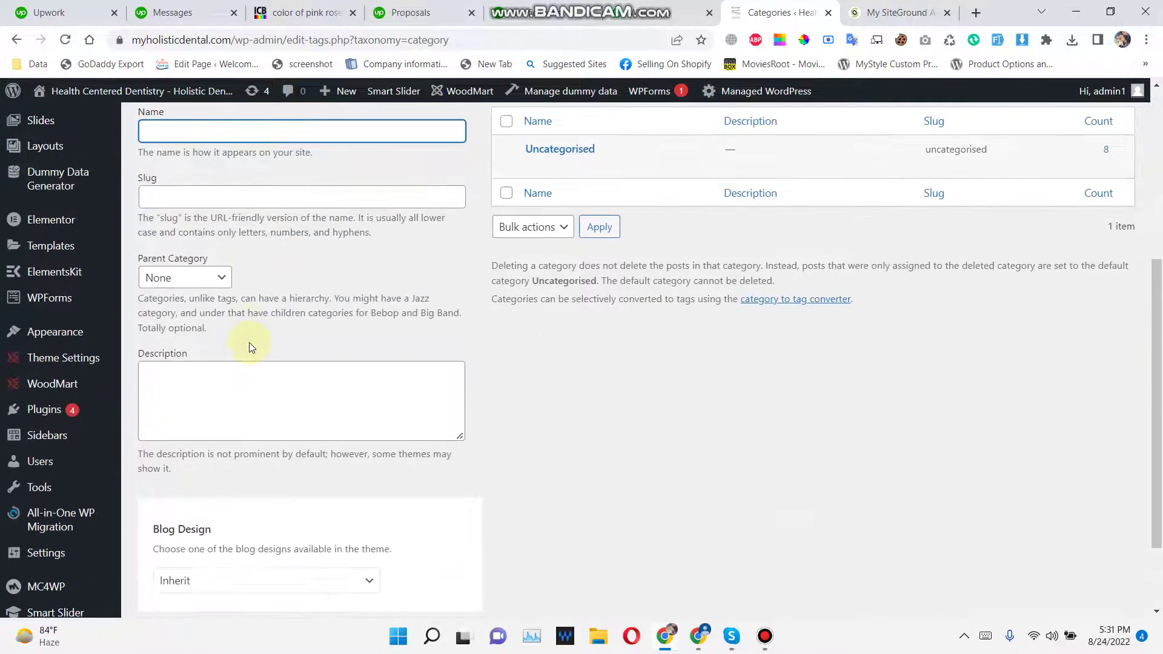
Open the live Health Centered Dentistry homepage in a new tab and launch Edit with Elementor.
{"action": "mouse_move", "coordinate": [85, 92]}
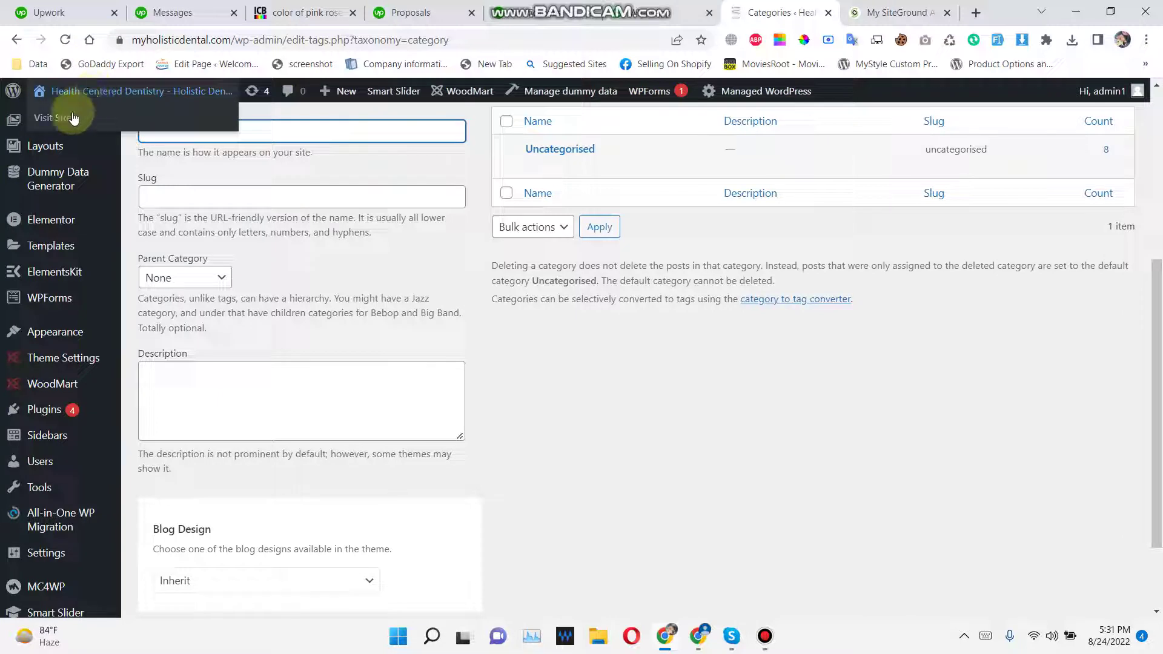
{"action": "right_click", "coordinate": [72, 117]}
{"action": "left_click", "coordinate": [97, 138]}
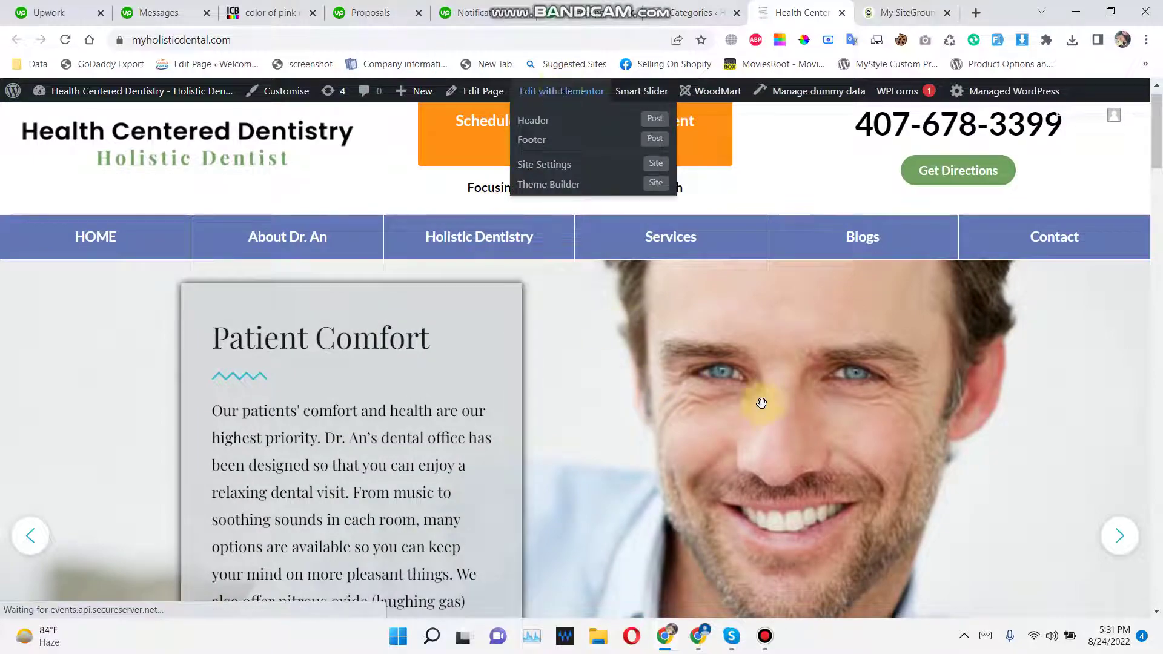
{"action": "scroll", "coordinate": [761, 403], "scroll_direction": "down", "scroll_amount": 12}
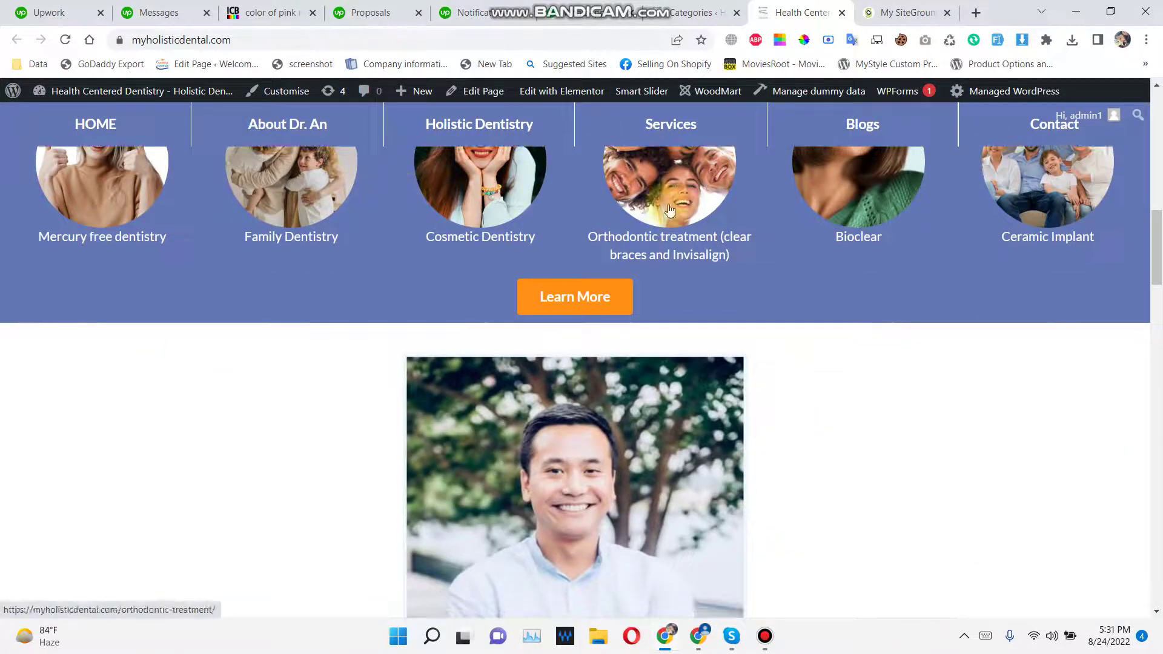
{"action": "scroll", "coordinate": [761, 428], "scroll_direction": "down", "scroll_amount": 10}
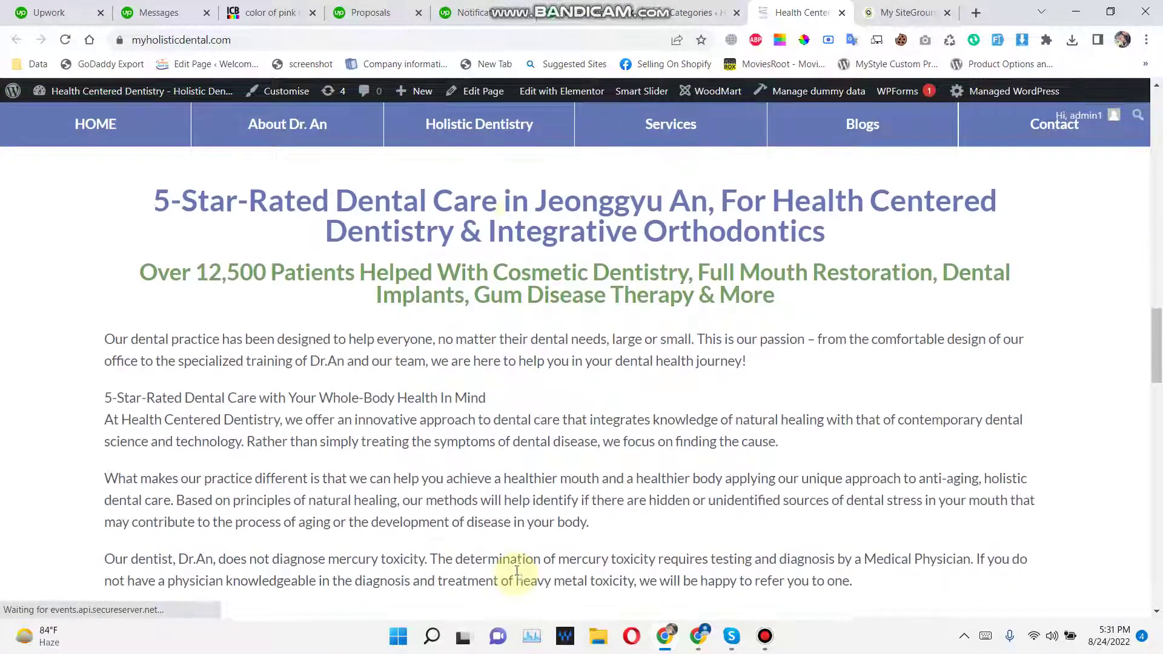
{"action": "scroll", "coordinate": [611, 407], "scroll_direction": "down", "scroll_amount": 5}
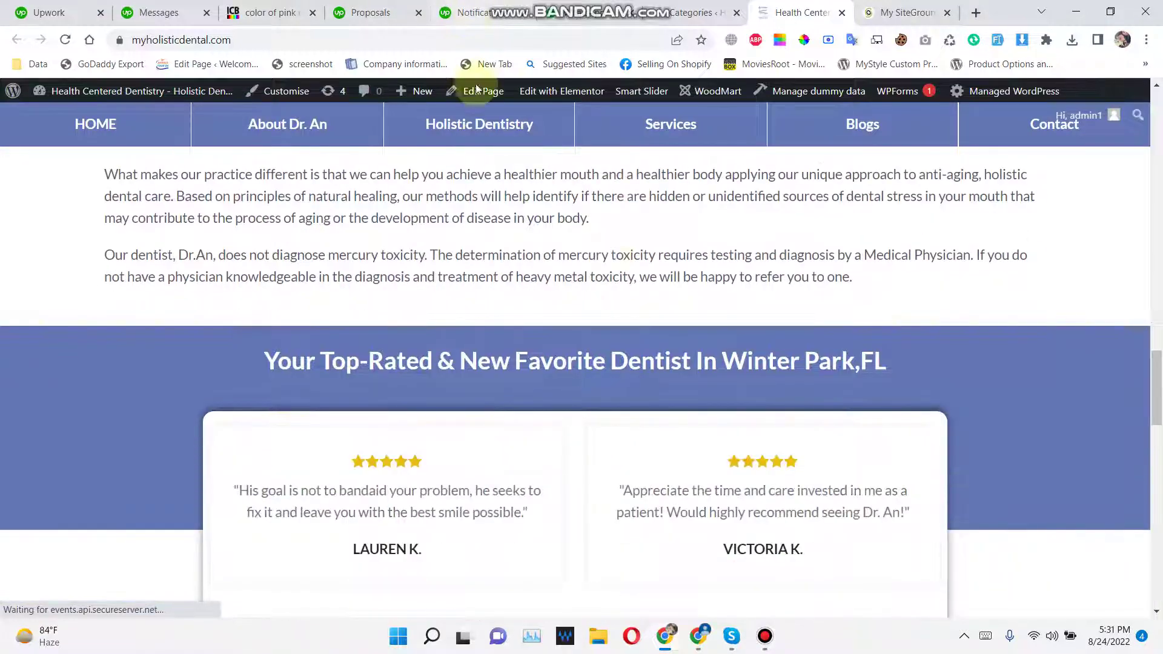
{"action": "left_click", "coordinate": [547, 95]}
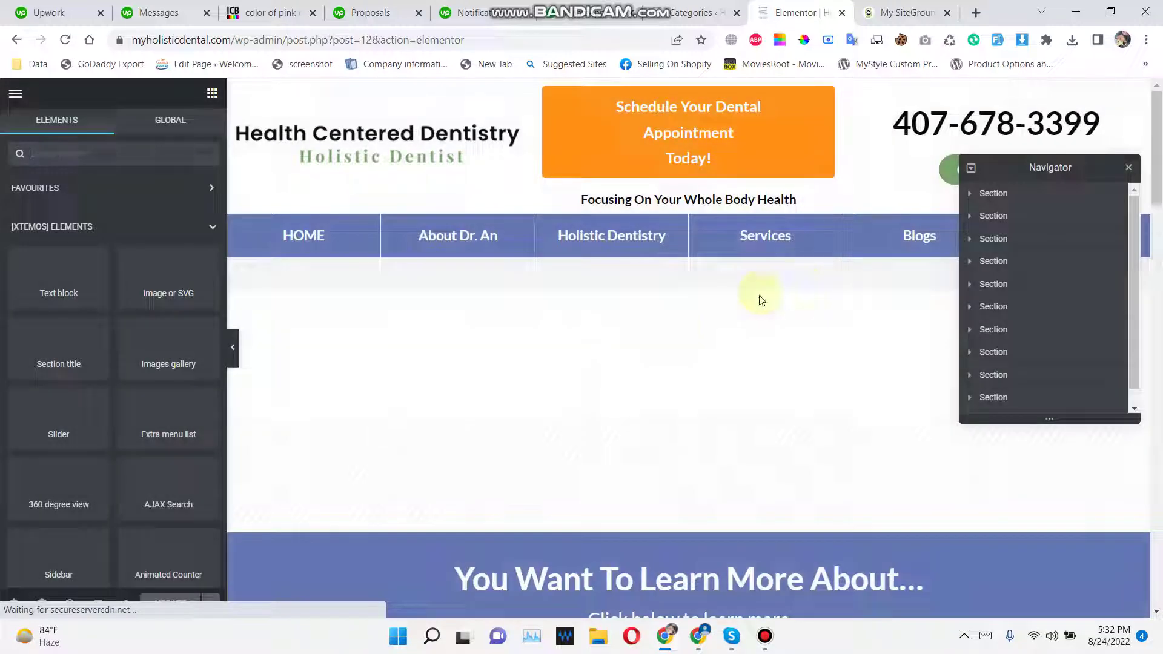
Scroll the Elementor preview past the hero slider to the 'You Want To Learn More About…' services row.
{"action": "scroll", "coordinate": [867, 494], "scroll_direction": "down", "scroll_amount": 3}
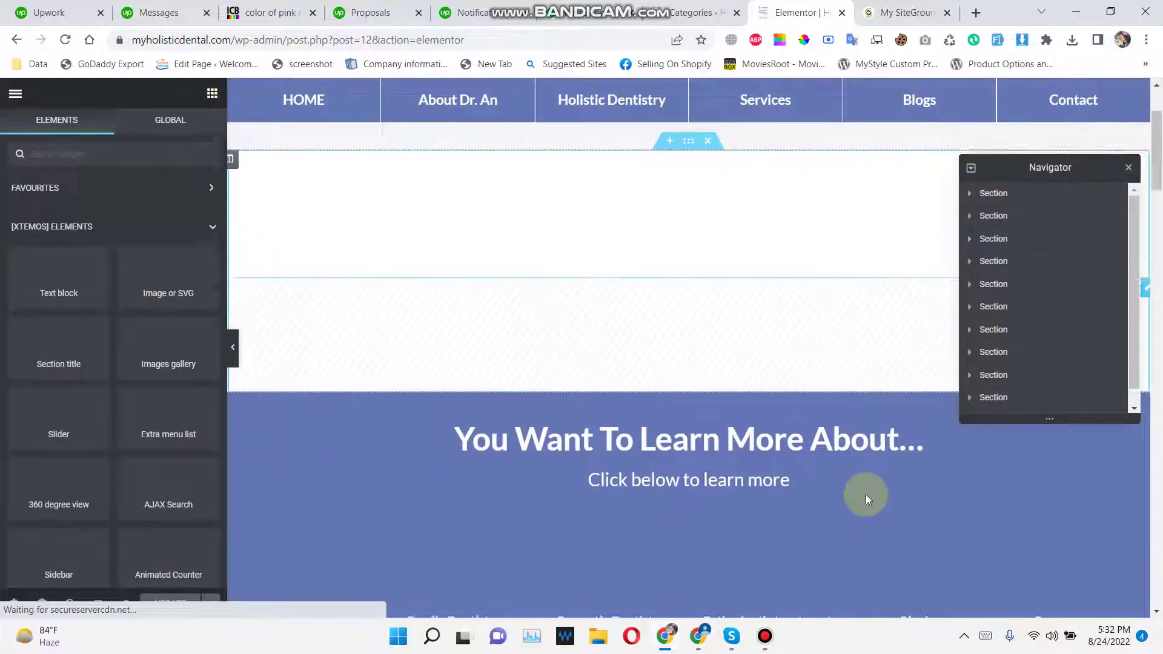
{"action": "scroll", "coordinate": [703, 378], "scroll_direction": "down", "scroll_amount": 5}
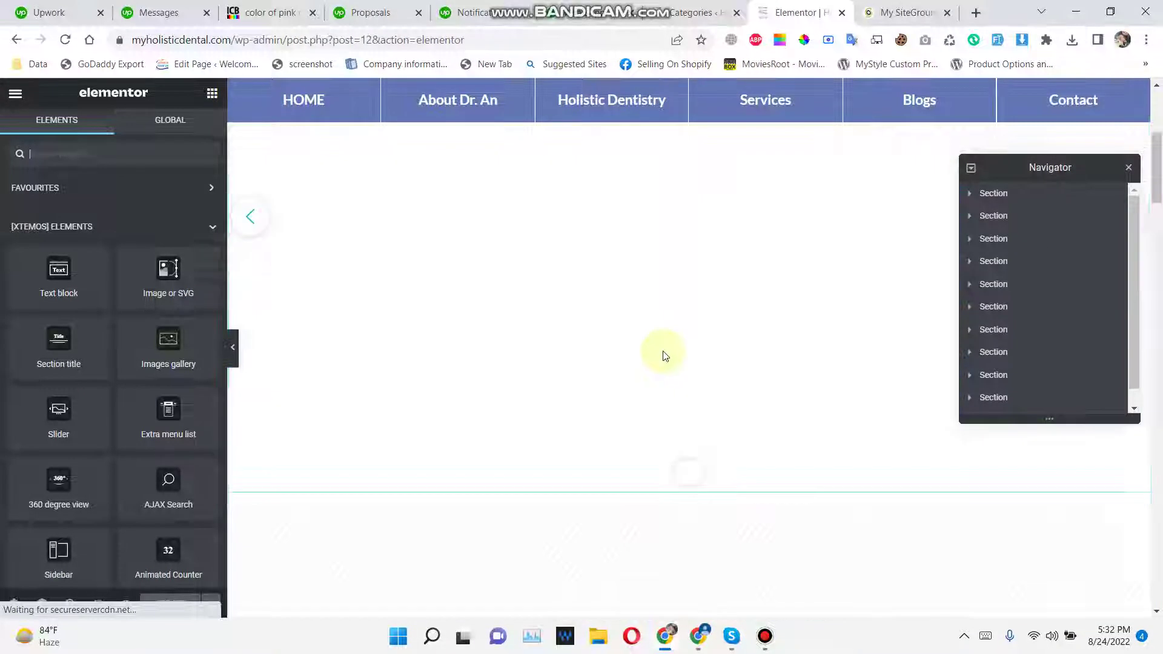
{"action": "scroll", "coordinate": [660, 343], "scroll_direction": "down", "scroll_amount": 9}
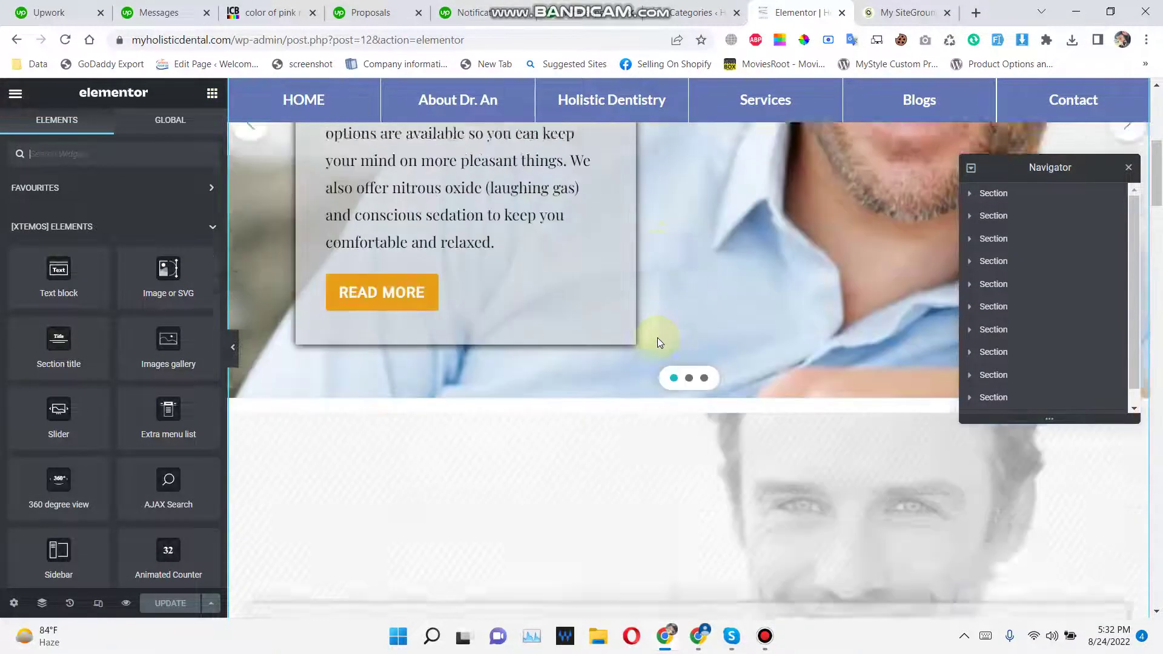
{"action": "scroll", "coordinate": [660, 343], "scroll_direction": "down", "scroll_amount": 4}
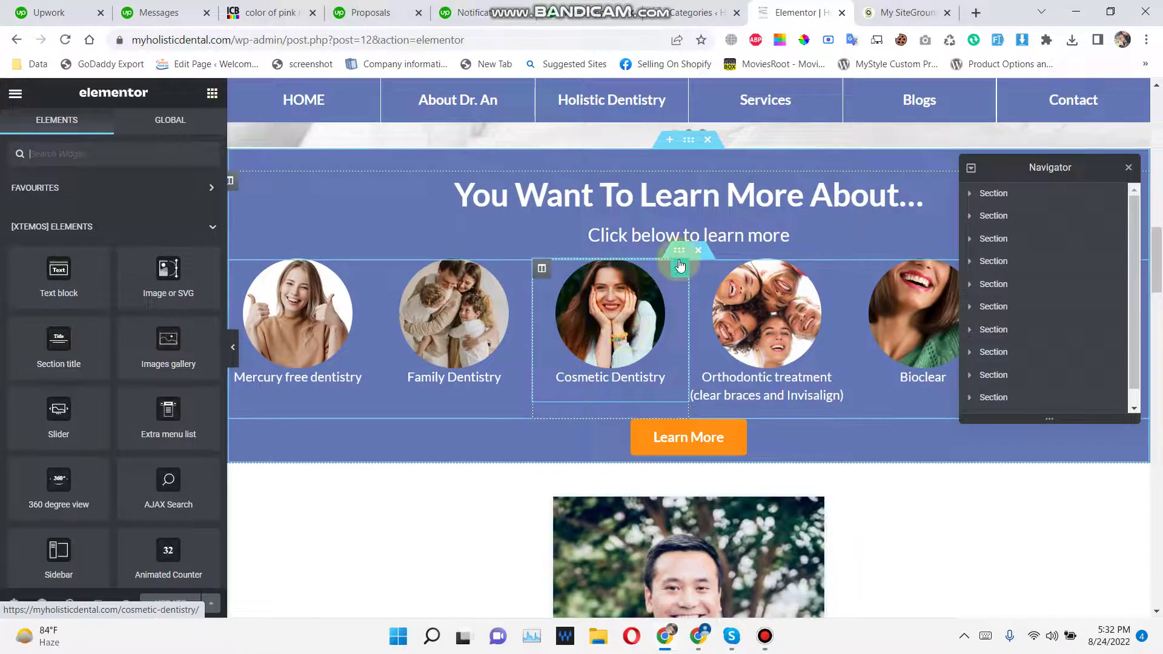
Open the Cosmetic Dentistry image box settings and close the media picker, keeping the original image.
{"action": "left_click", "coordinate": [679, 270]}
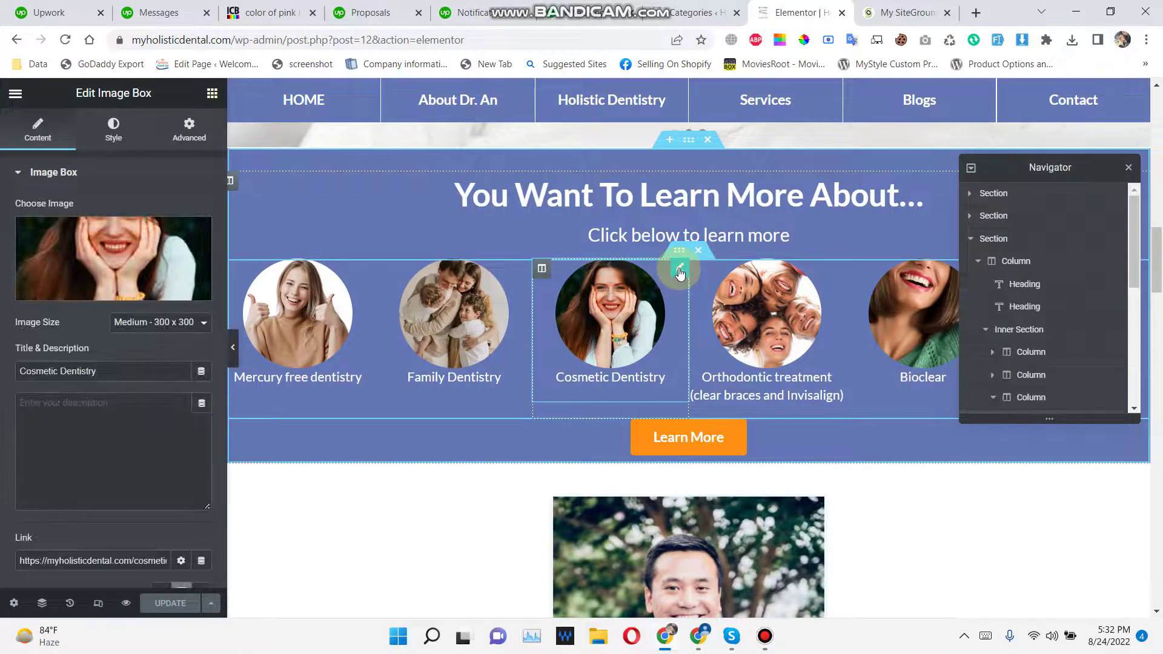
{"action": "mouse_move", "coordinate": [105, 294]}
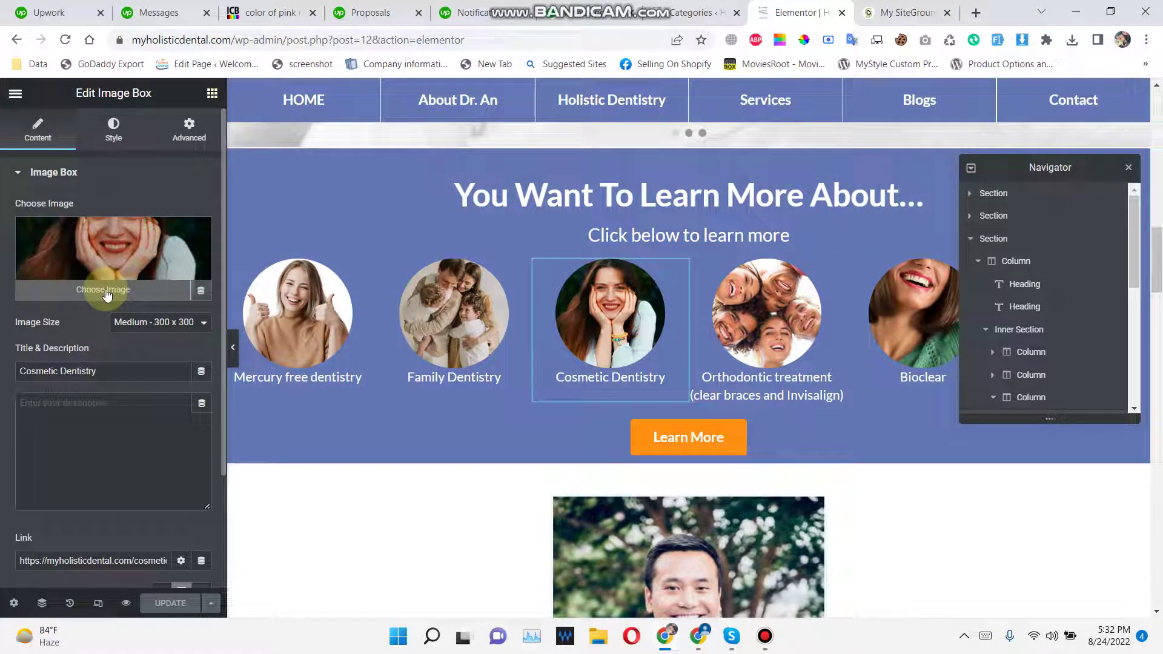
{"action": "left_click", "coordinate": [106, 294]}
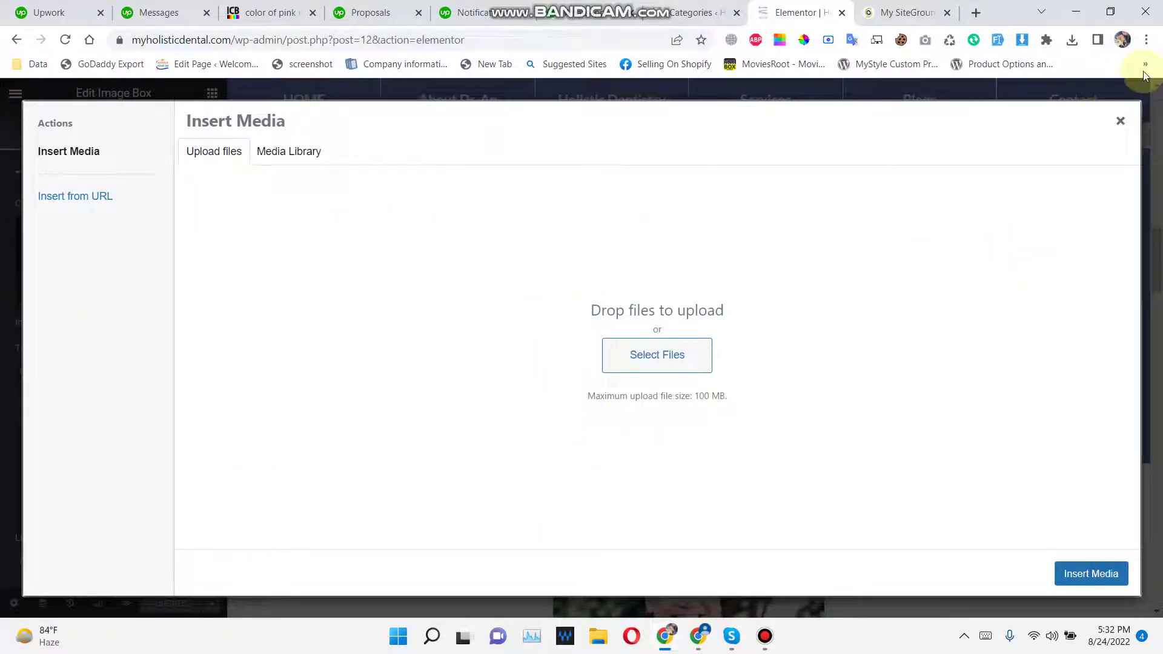
{"action": "left_click", "coordinate": [1121, 121]}
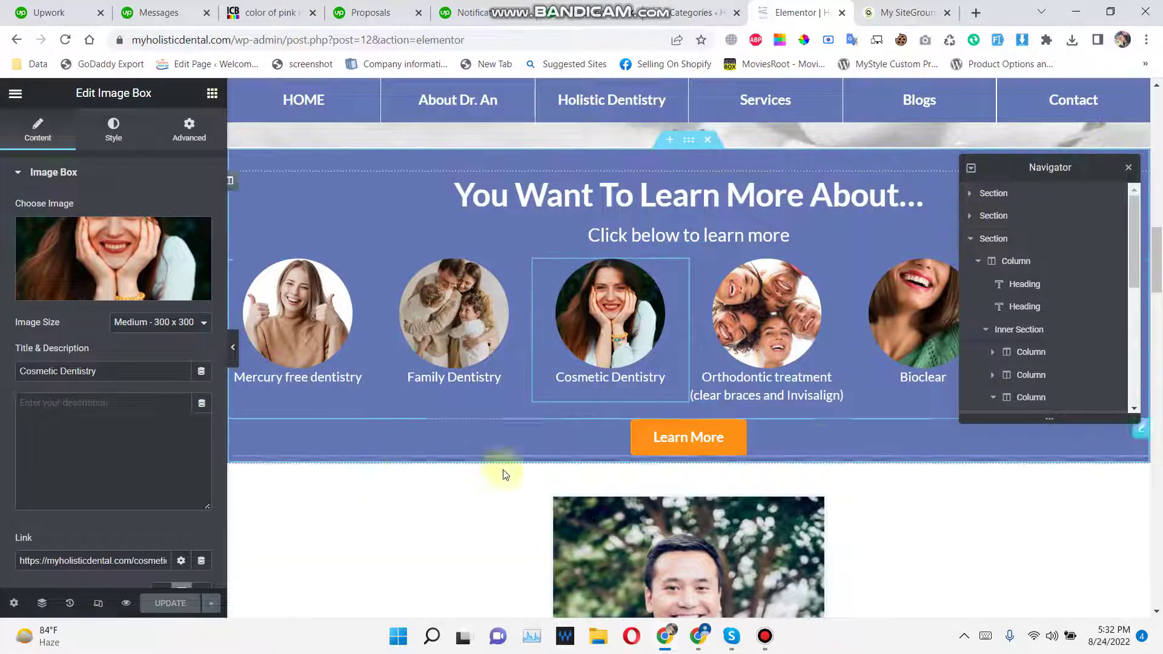
{"action": "scroll", "coordinate": [819, 447], "scroll_direction": "down", "scroll_amount": 3}
{"action": "scroll", "coordinate": [819, 447], "scroll_direction": "down", "scroll_amount": 10}
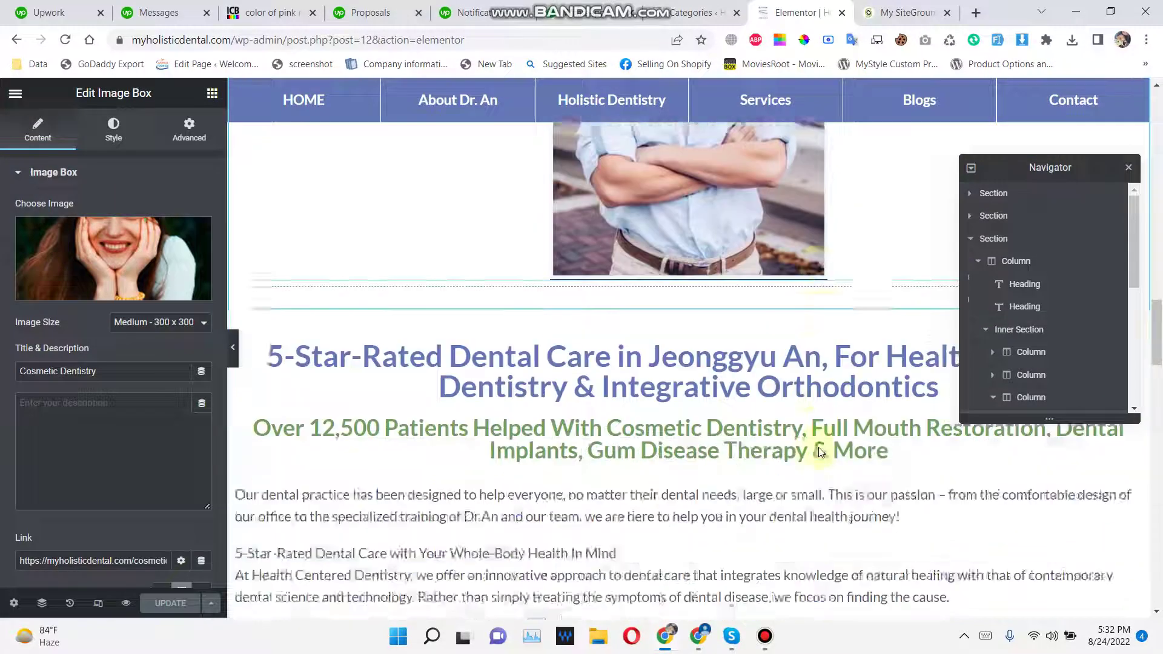
{"action": "scroll", "coordinate": [720, 484], "scroll_direction": "down", "scroll_amount": 20}
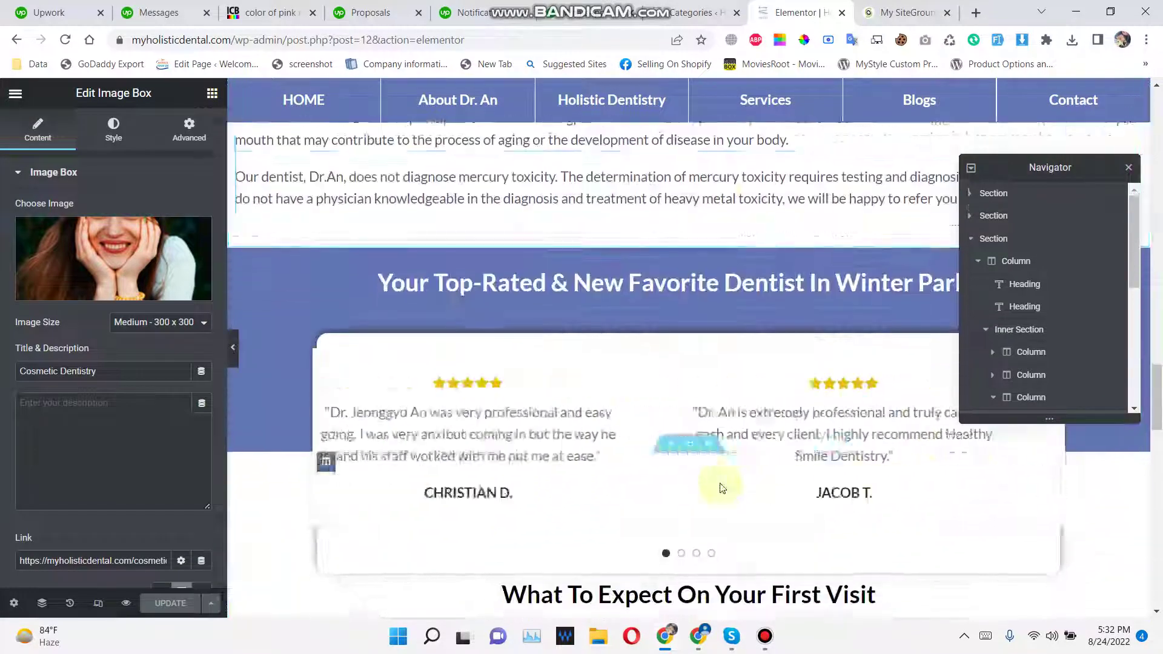
{"action": "scroll", "coordinate": [720, 488], "scroll_direction": "down", "scroll_amount": 5}
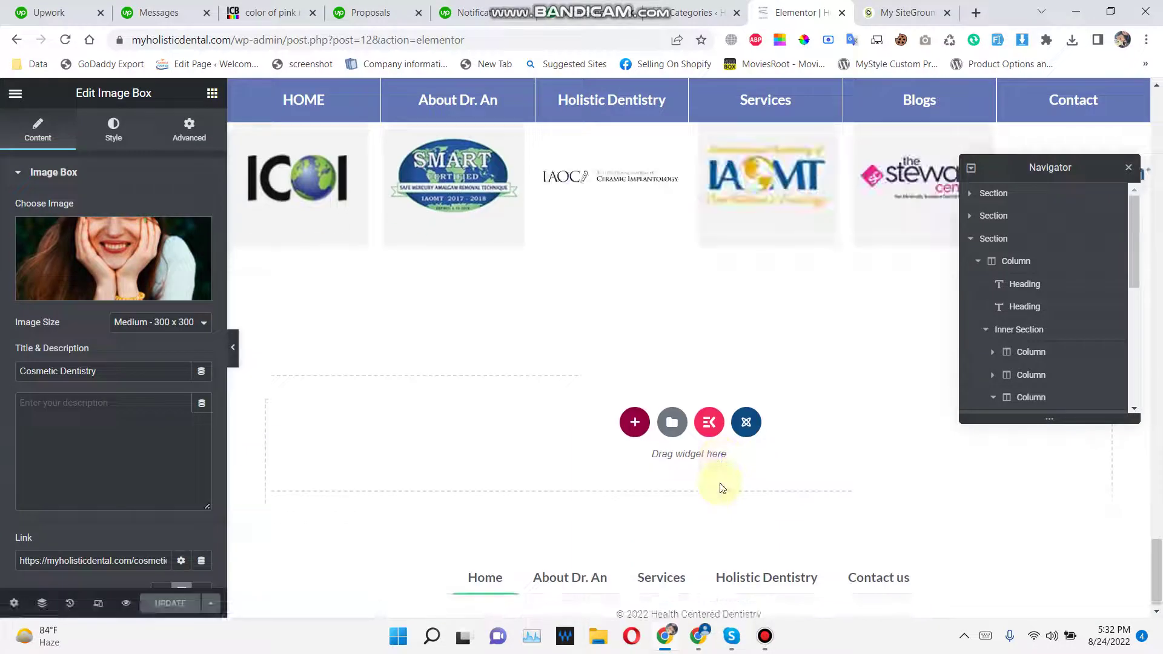
{"action": "scroll", "coordinate": [550, 340], "scroll_direction": "up", "scroll_amount": 4}
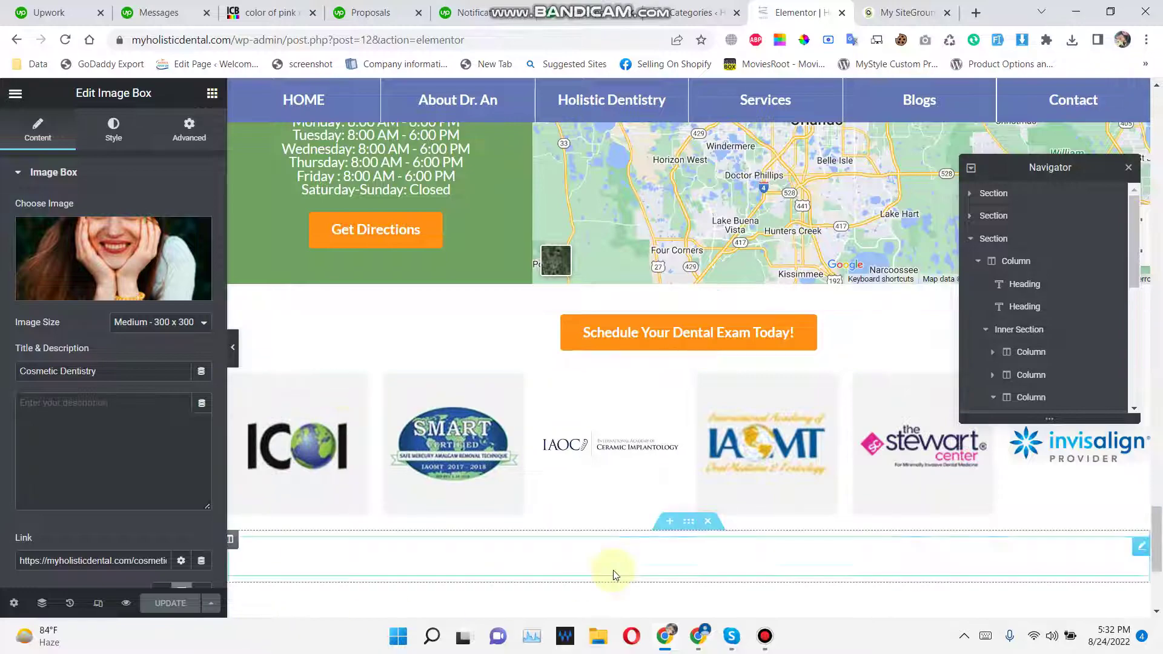
{"action": "scroll", "coordinate": [712, 426], "scroll_direction": "up", "scroll_amount": 15}
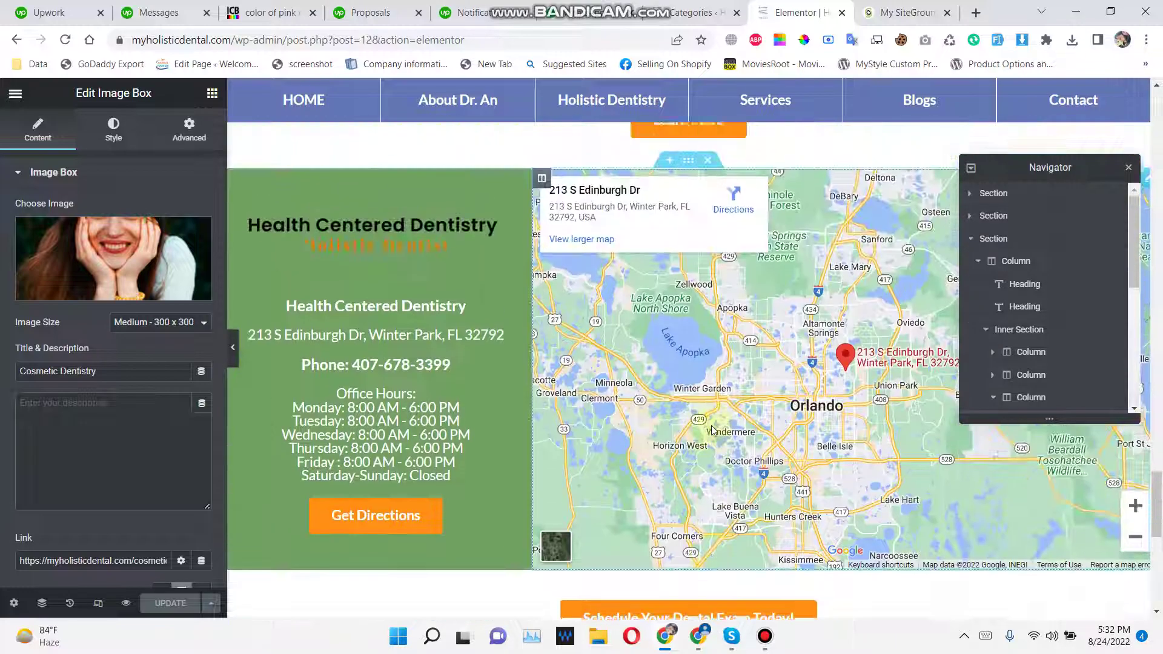
{"action": "scroll", "coordinate": [713, 425], "scroll_direction": "up", "scroll_amount": 15}
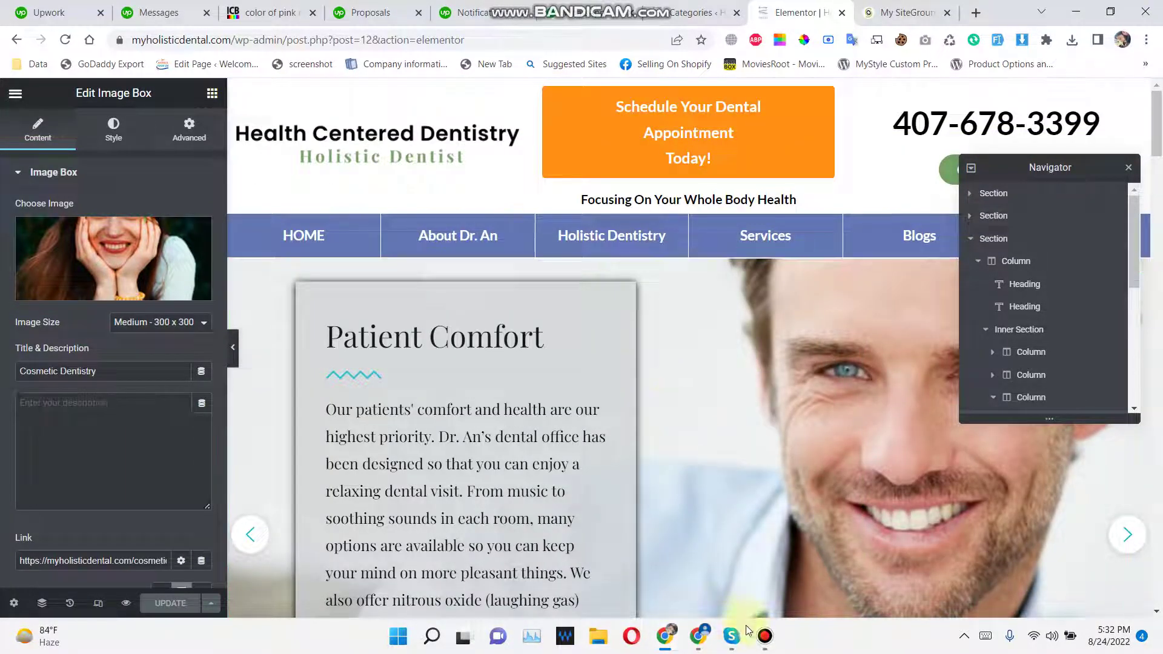
{"action": "left_click", "coordinate": [773, 644]}
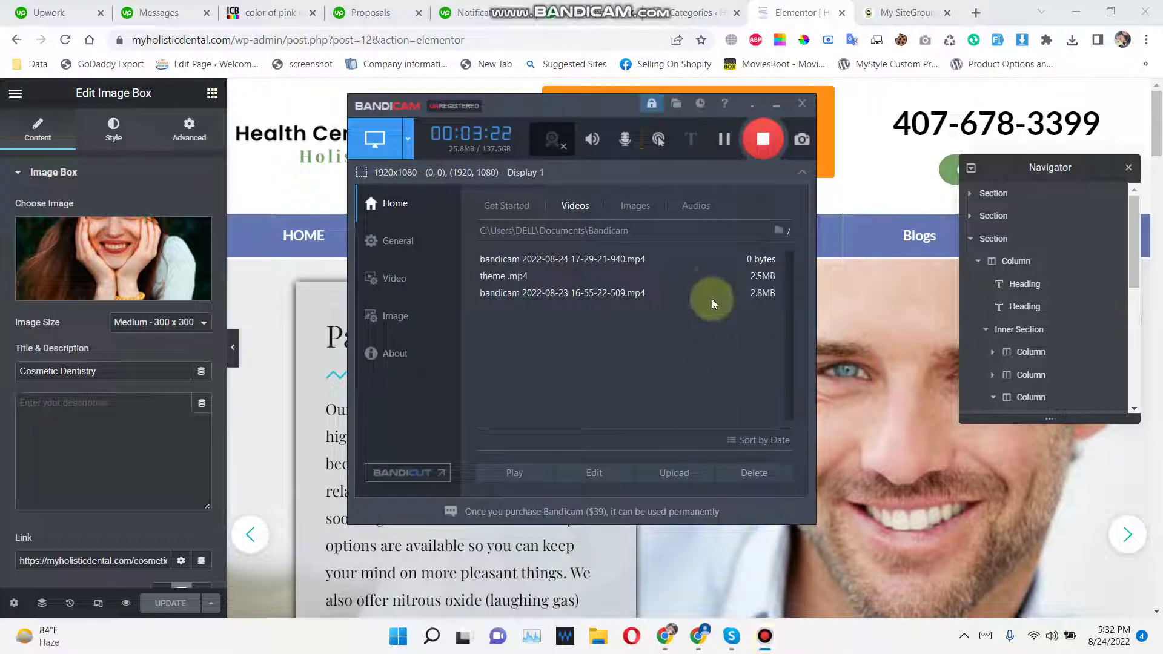